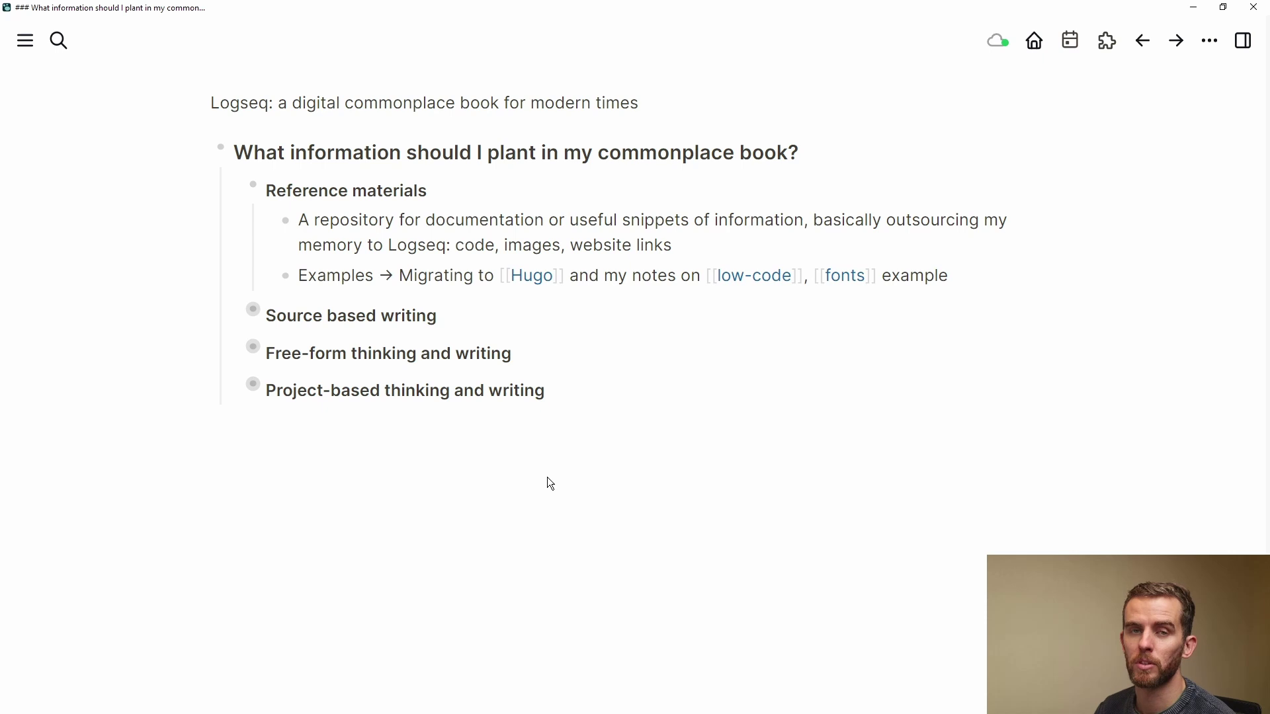
- Open the Hugo page beside the current note, expand it and look through its linked references
left_click(530, 277)
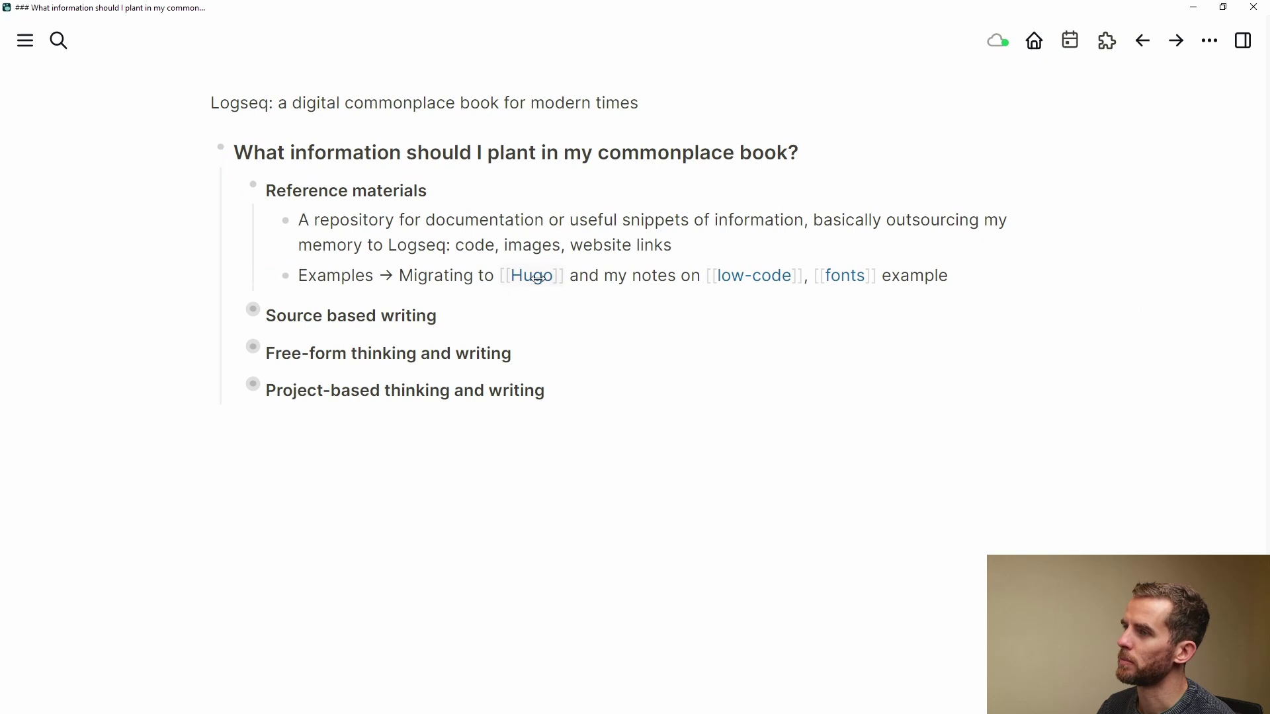
left_click(529, 269, "shift")
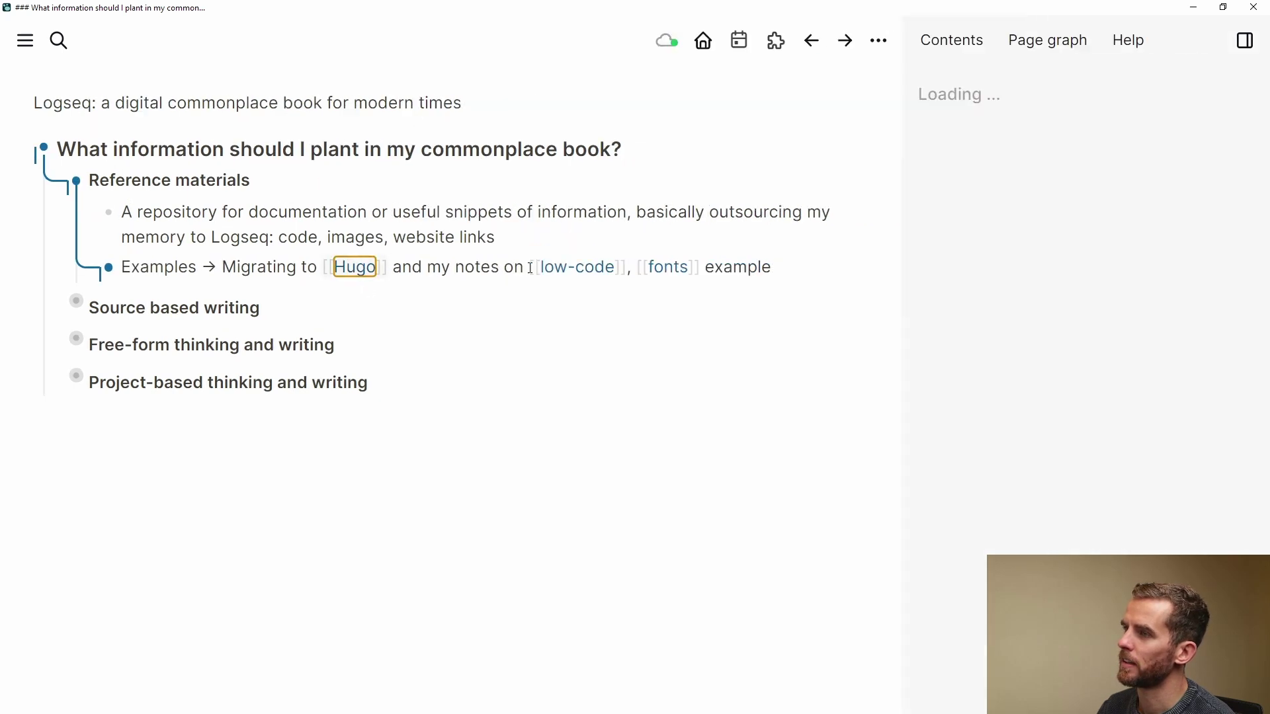
left_click(577, 495)
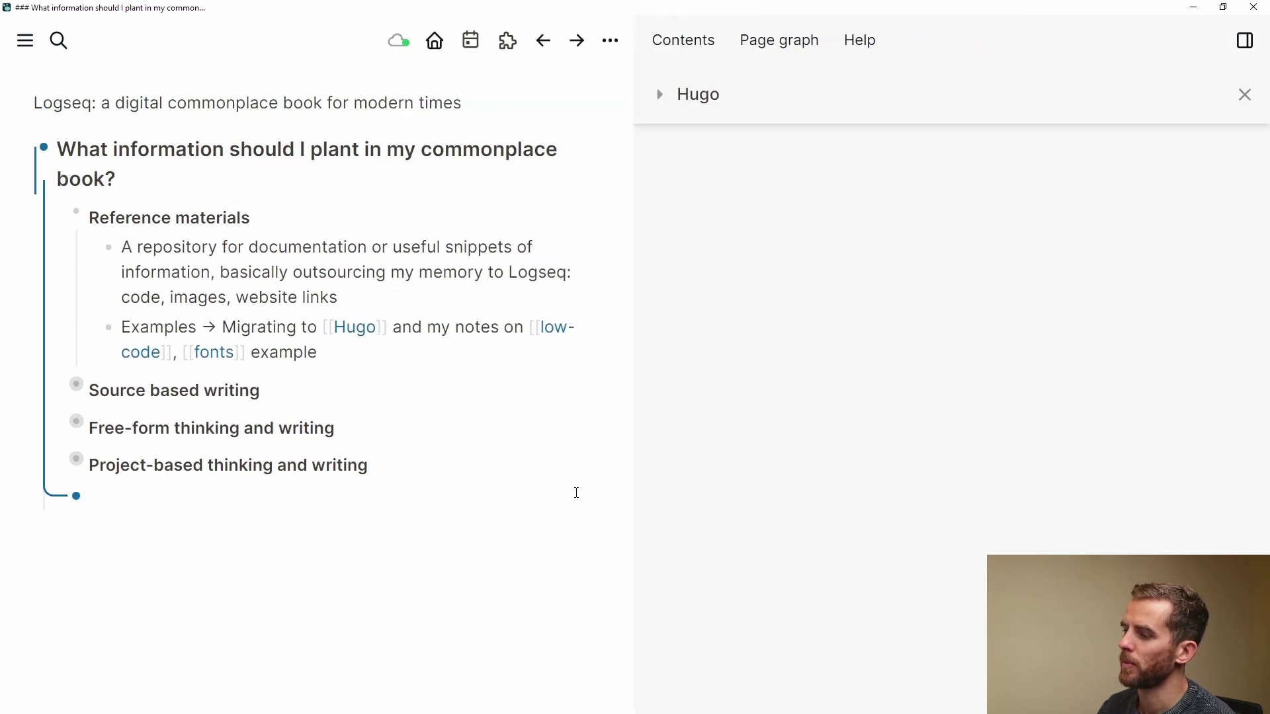
left_click(660, 95)
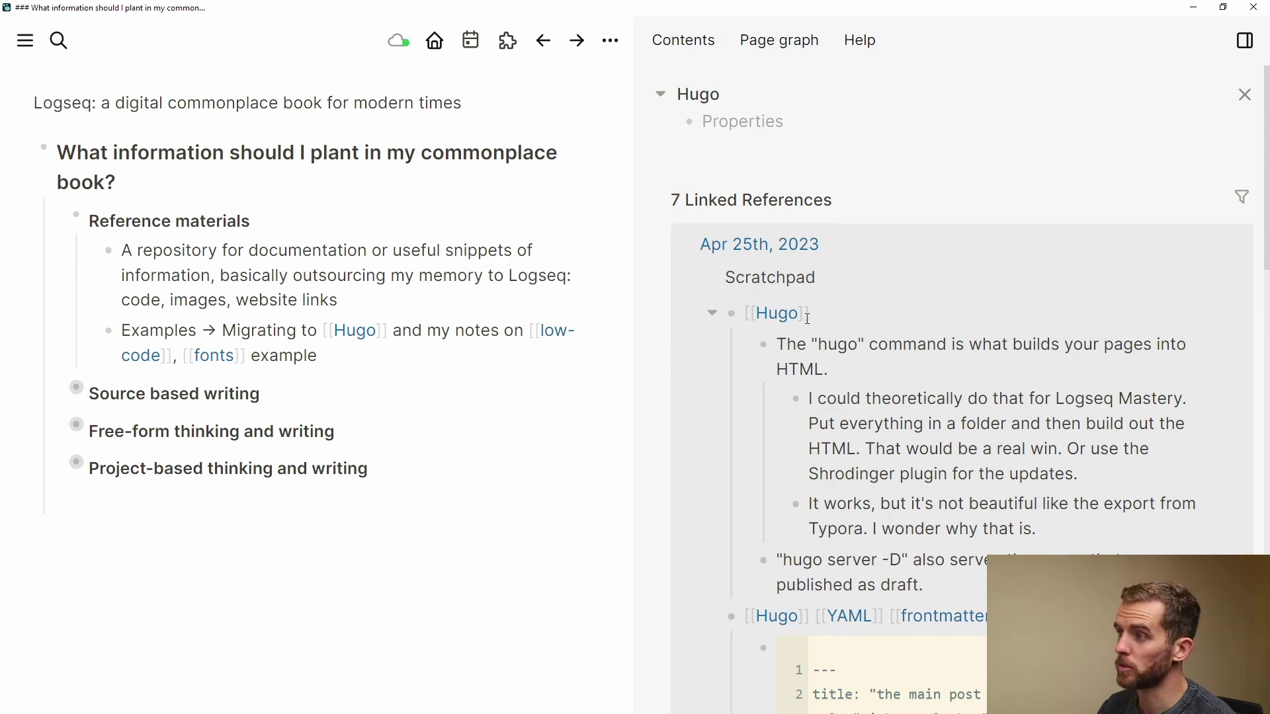
scroll(822, 321, "down", 10)
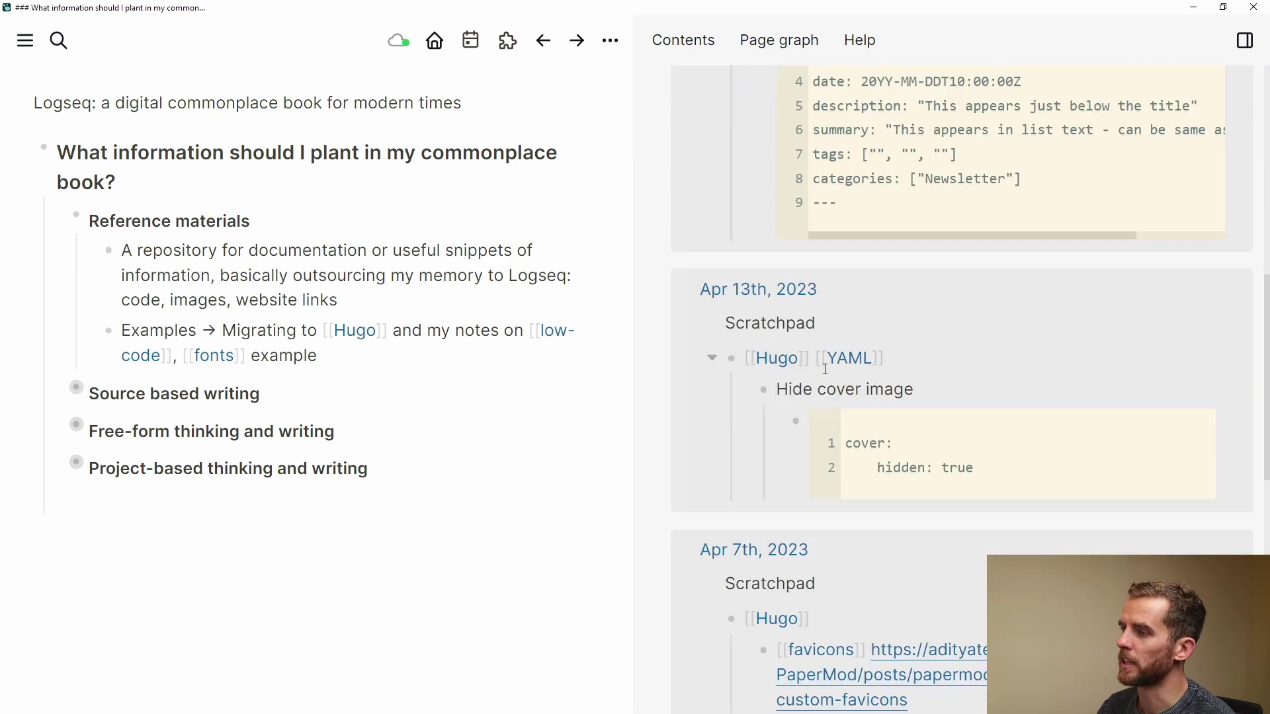
scroll(827, 335, "up", 10)
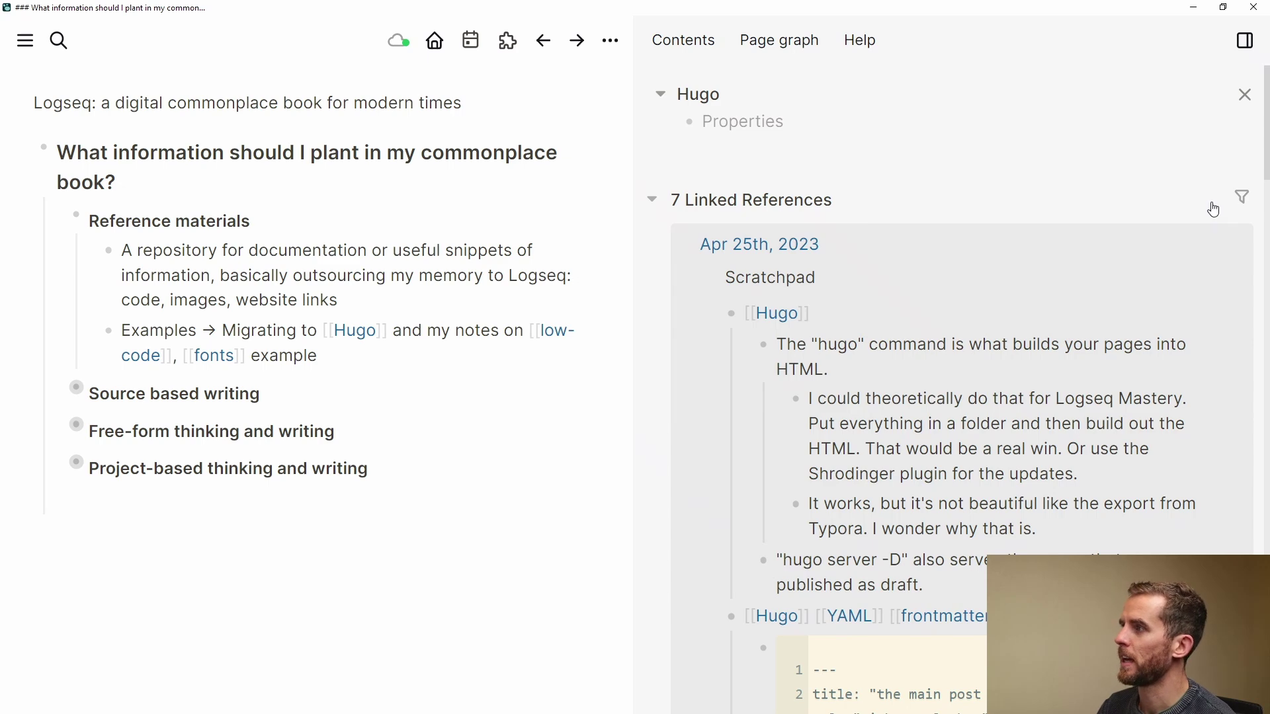
- Filter the Hugo page's linked references to include only those that mention images
left_click(1242, 200)
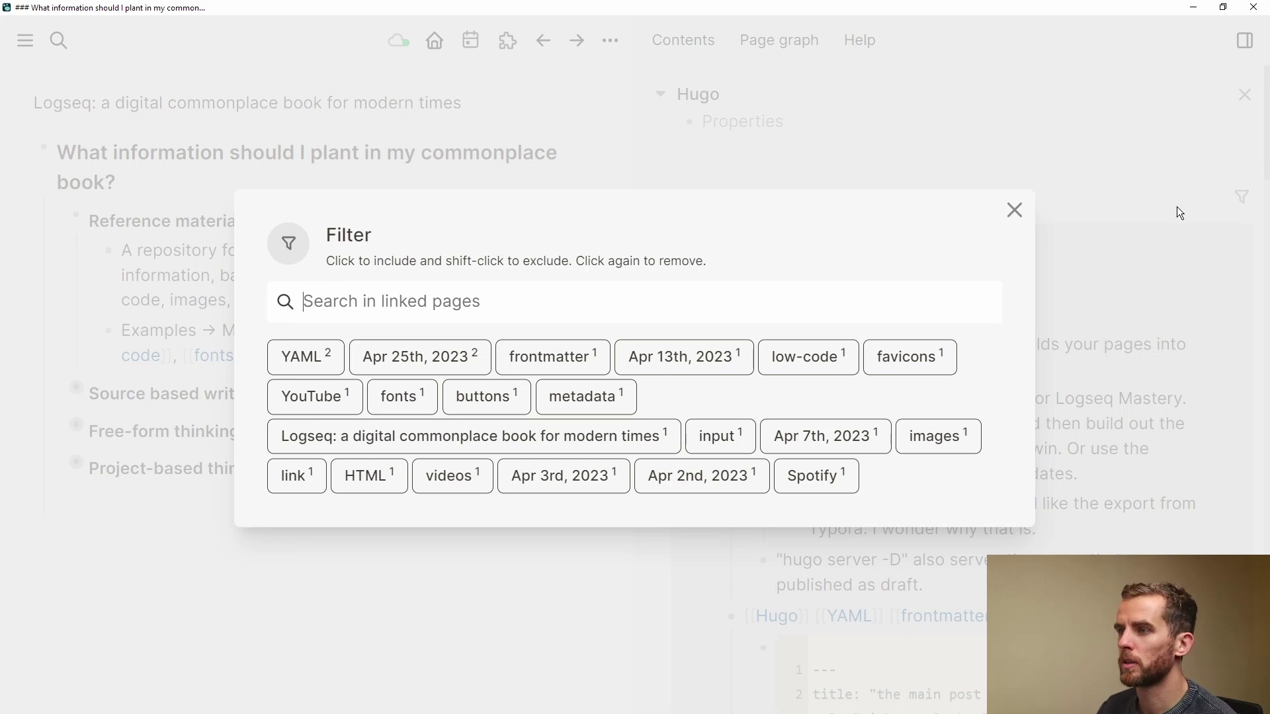
type("imag")
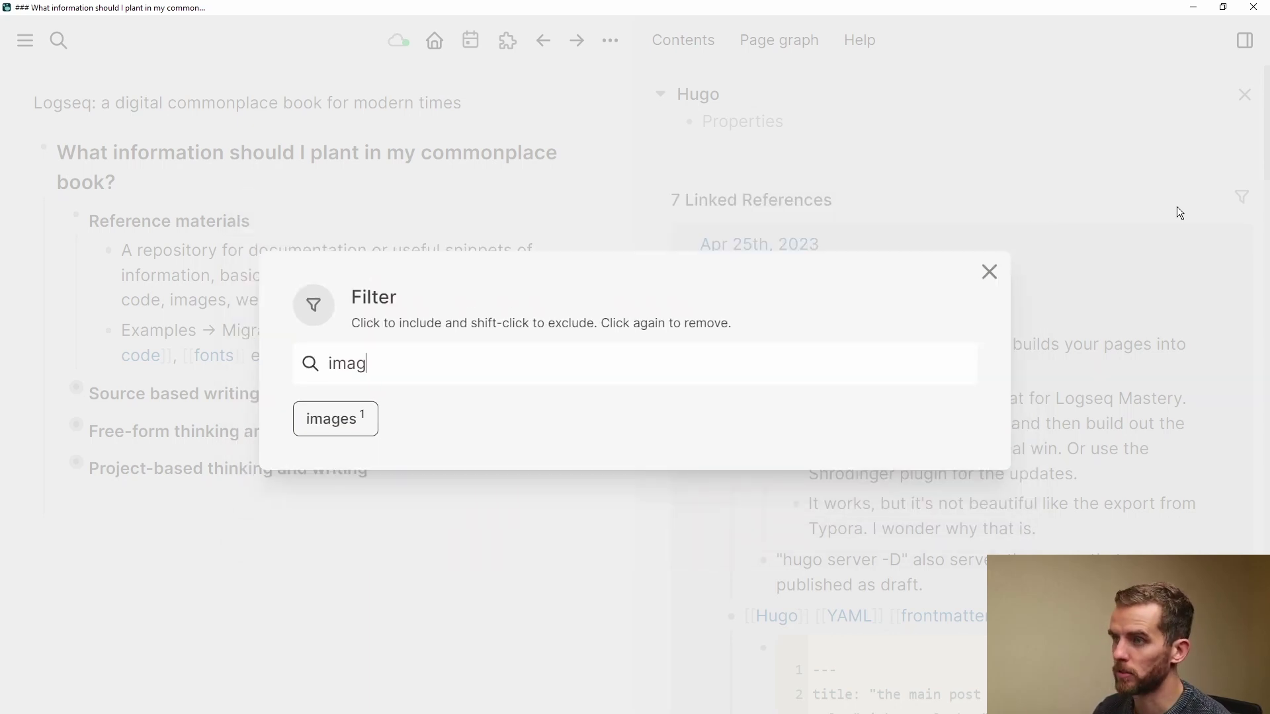
left_click(335, 421)
left_click(992, 271)
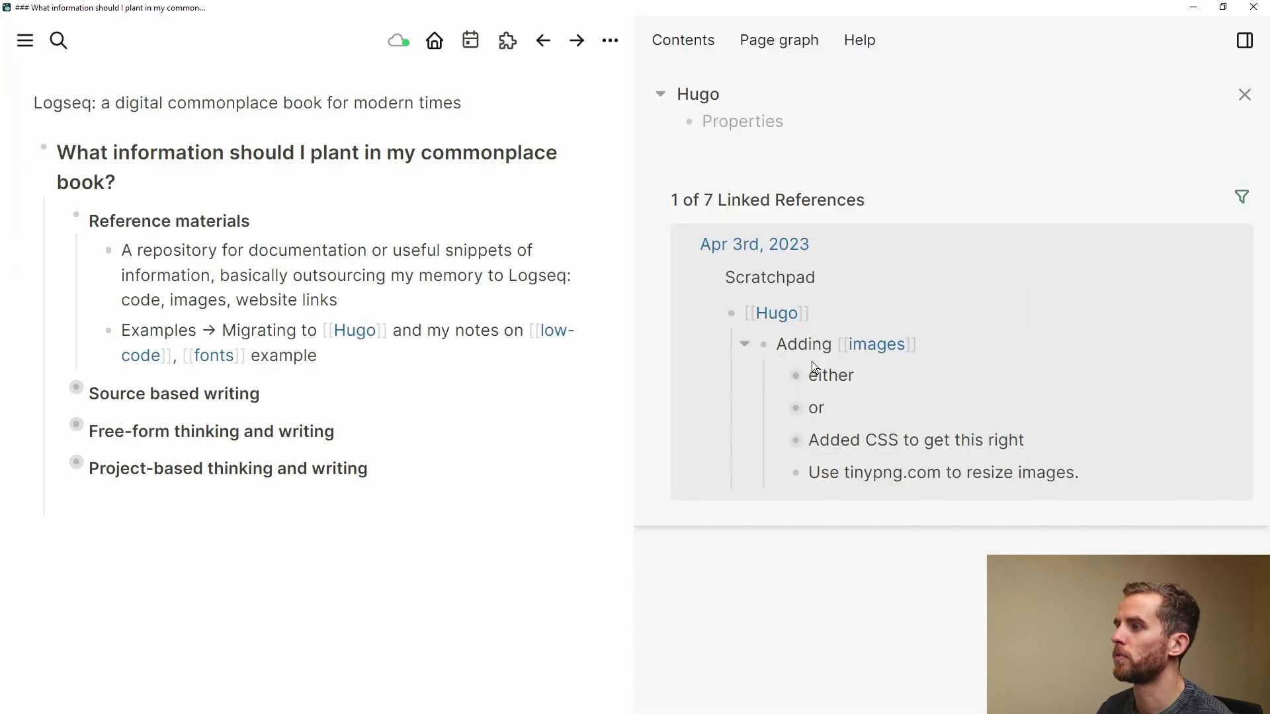
- Expand the "either" and "or" blocks under Adding images and inspect the source of the markdown image snippet
left_click(776, 382)
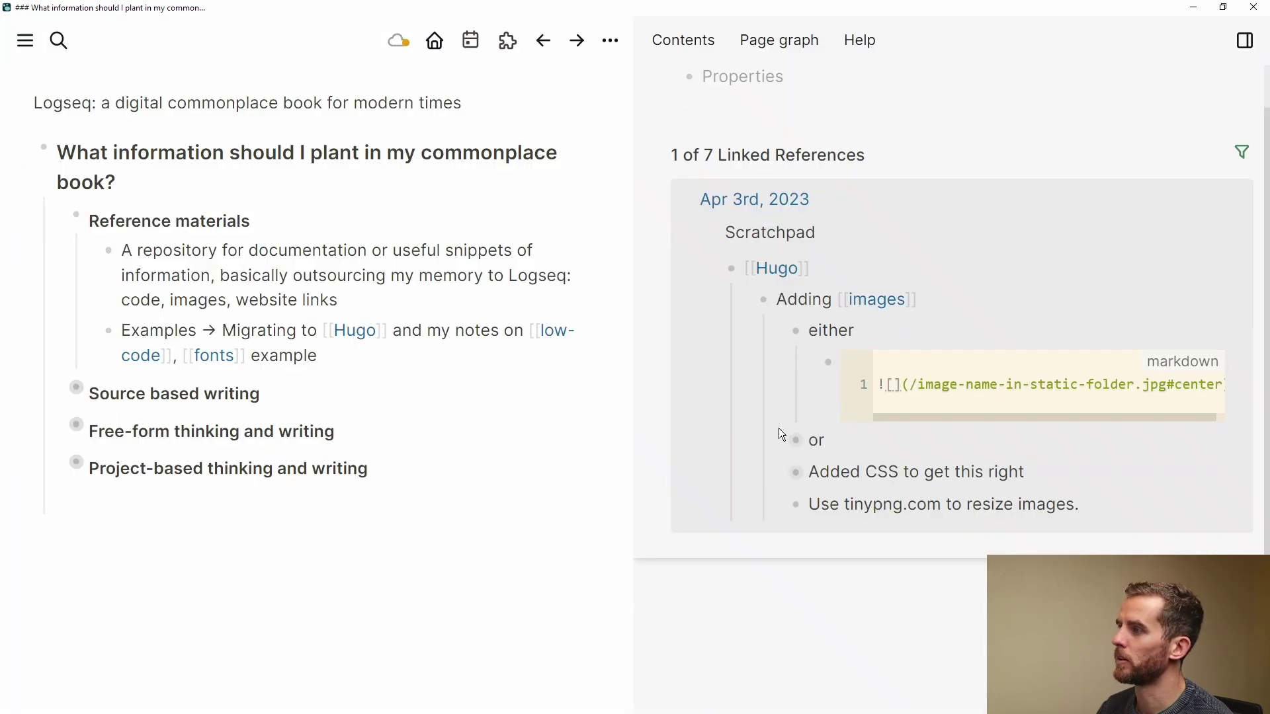
left_click(779, 444)
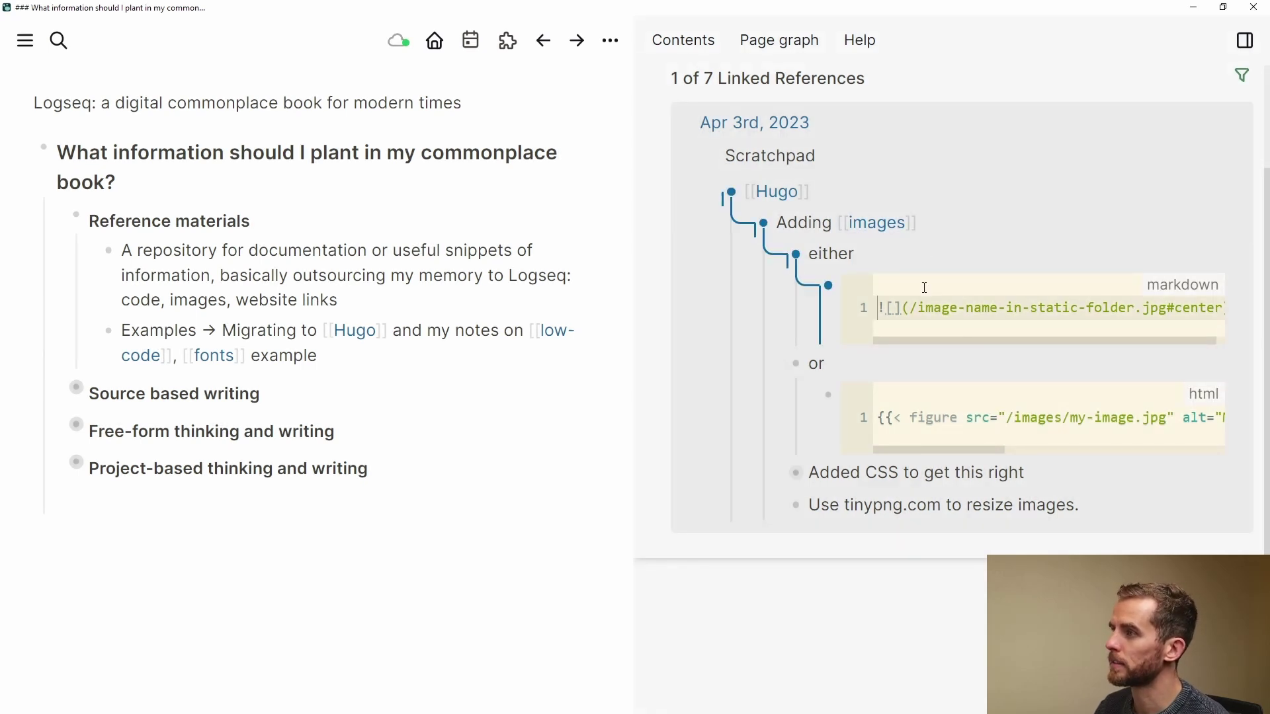
left_click(841, 291)
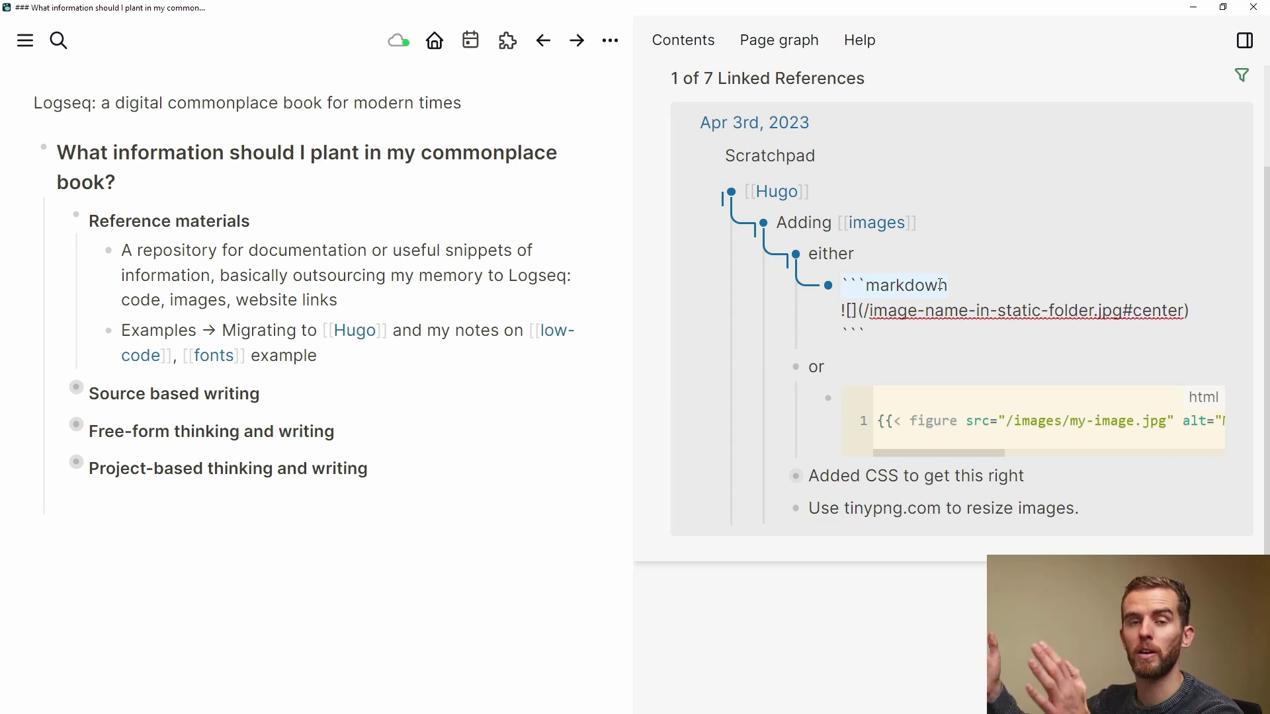
left_click(643, 371)
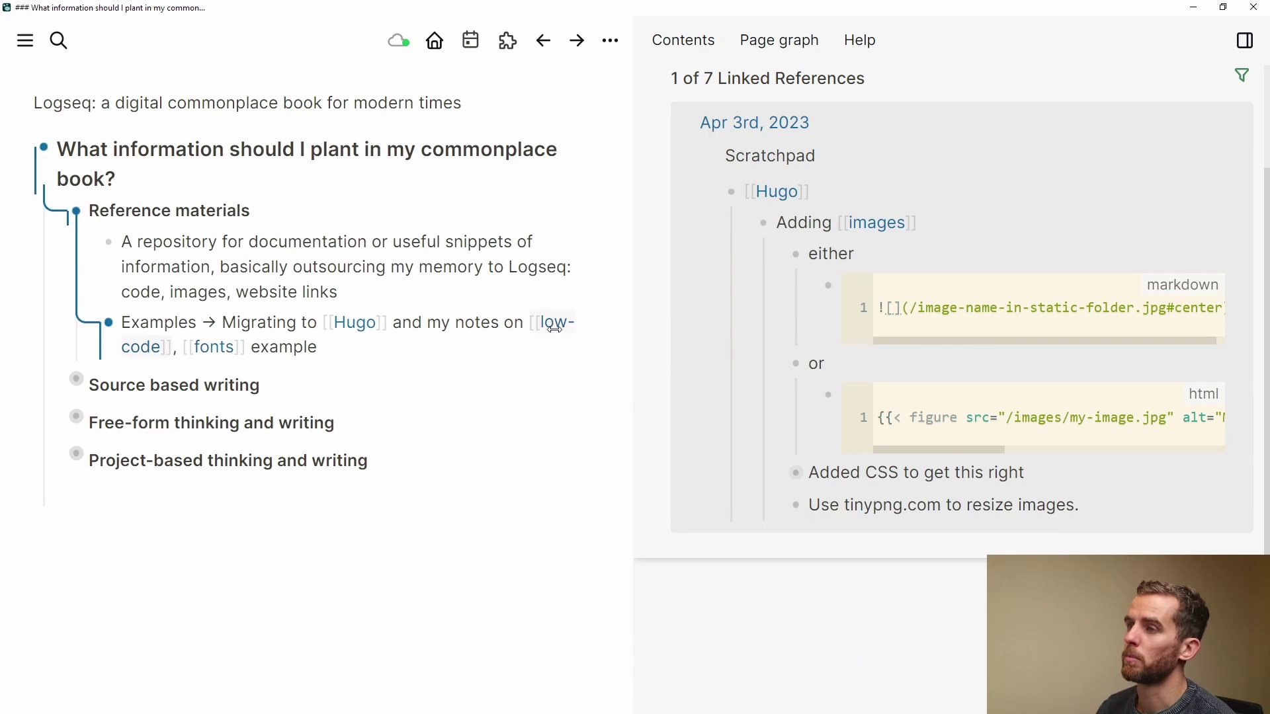
- Open the low-code page beside the note and review its linked references through to the Automation vs maintenance entry
left_click(557, 324, "shift")
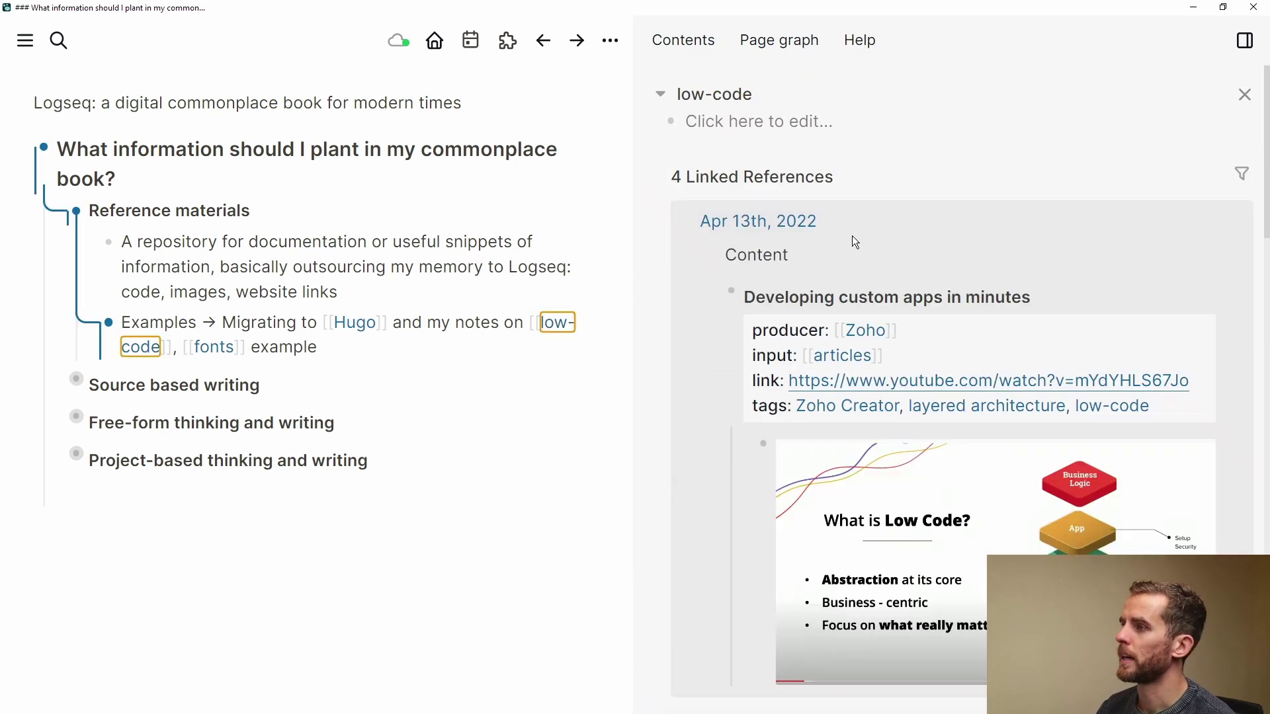
scroll(932, 113, "down", 2)
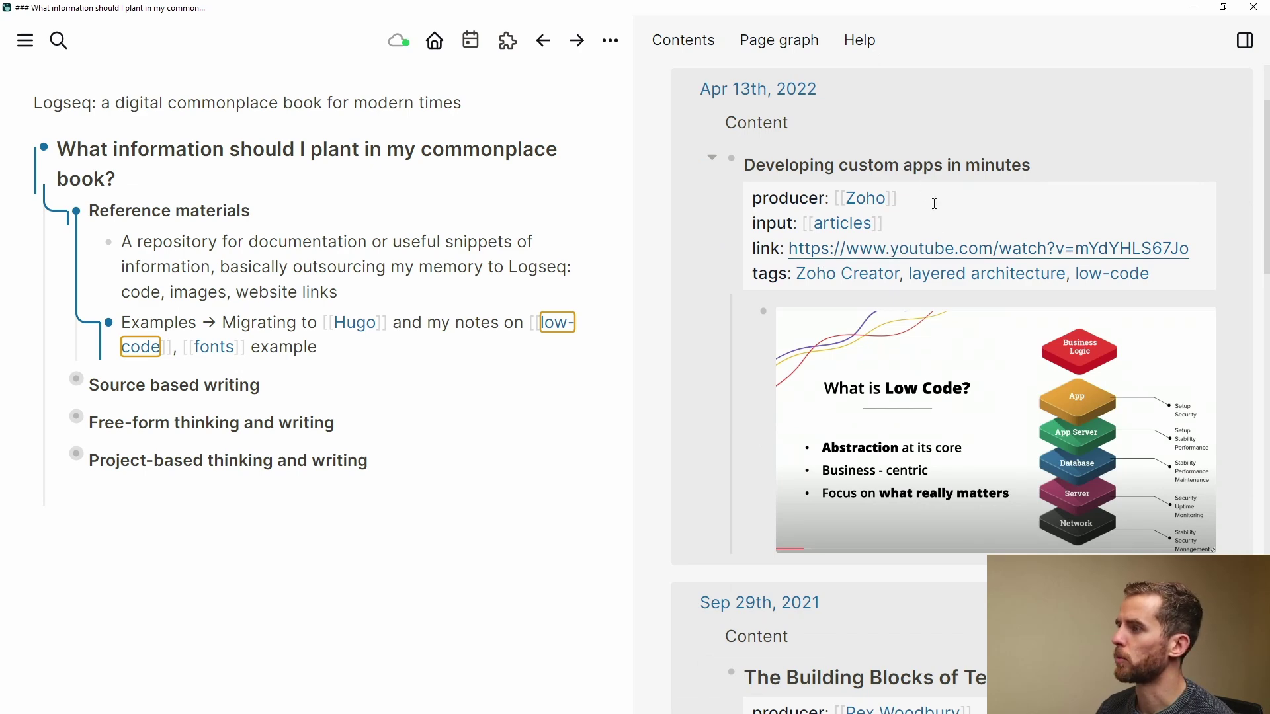
scroll(924, 370, "down", 2)
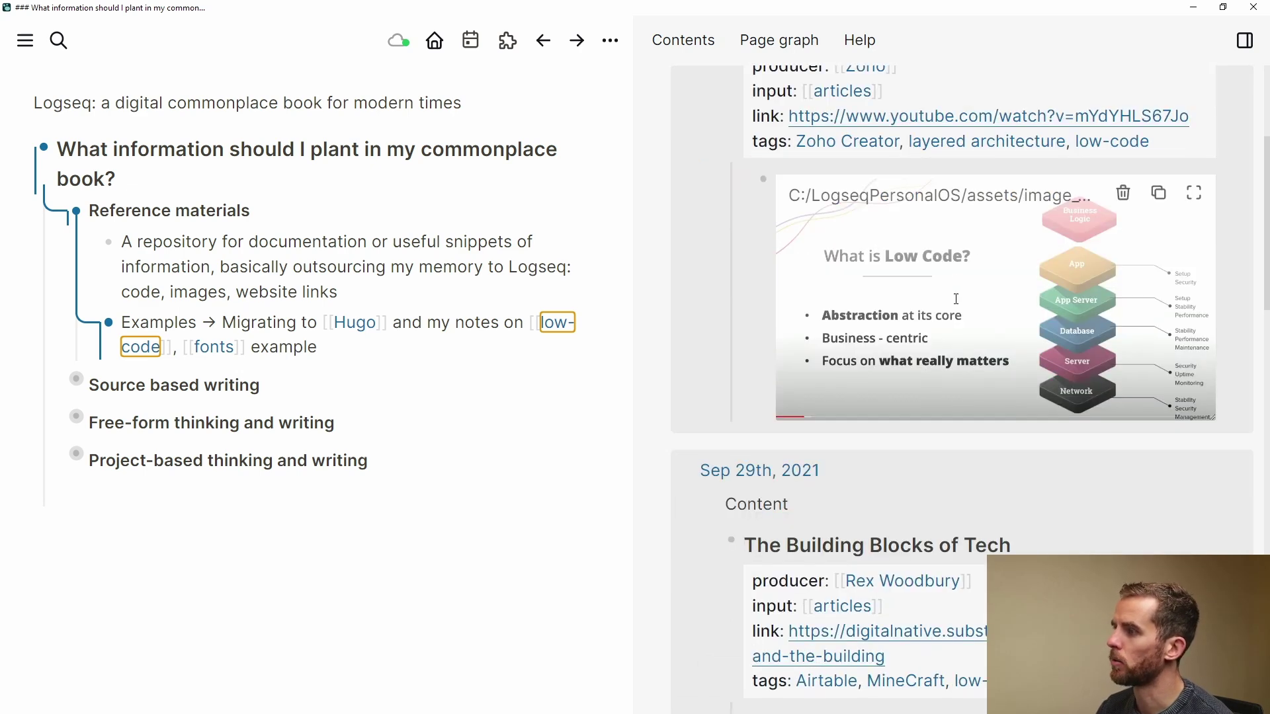
scroll(939, 294, "down", 4)
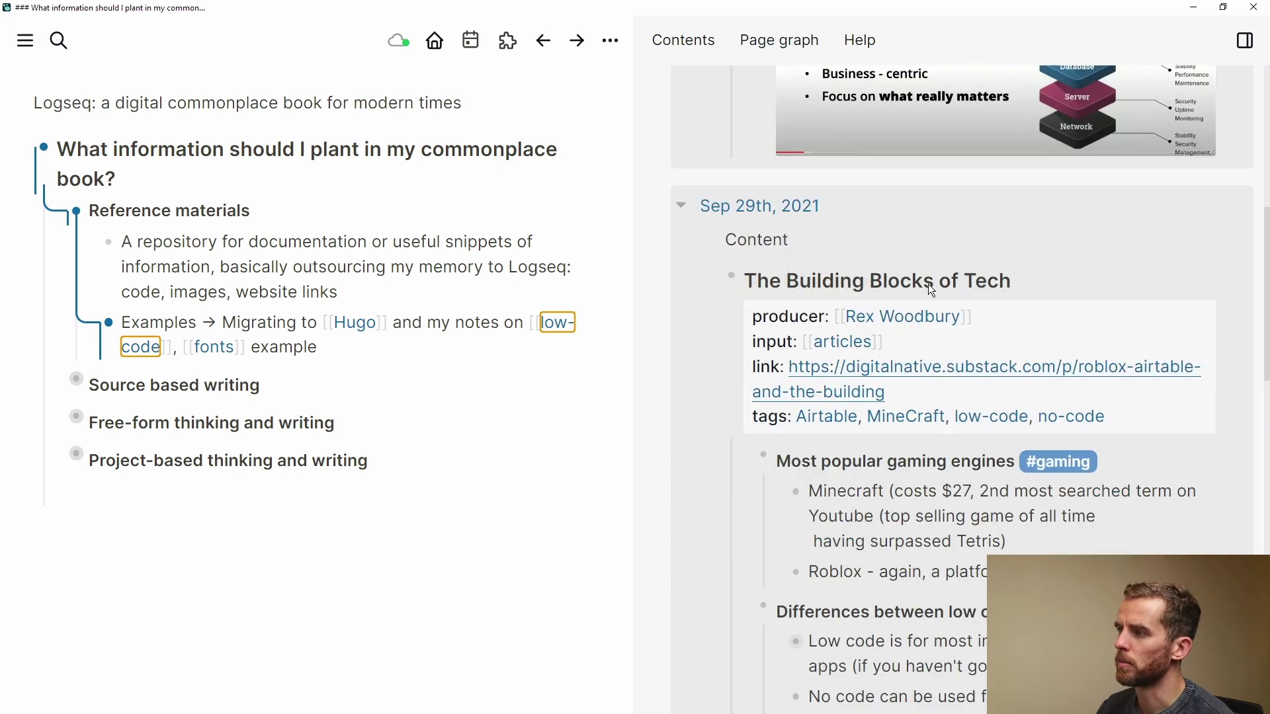
scroll(931, 289, "down", 3)
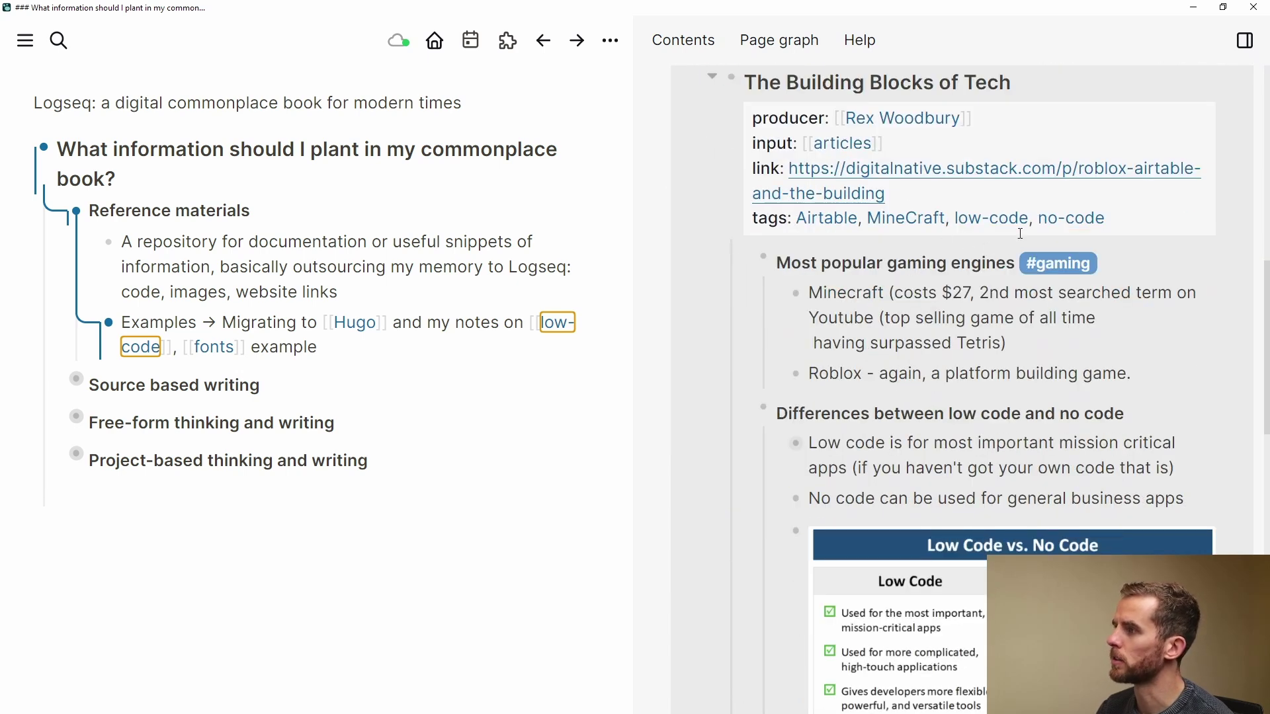
scroll(848, 320, "down", 2)
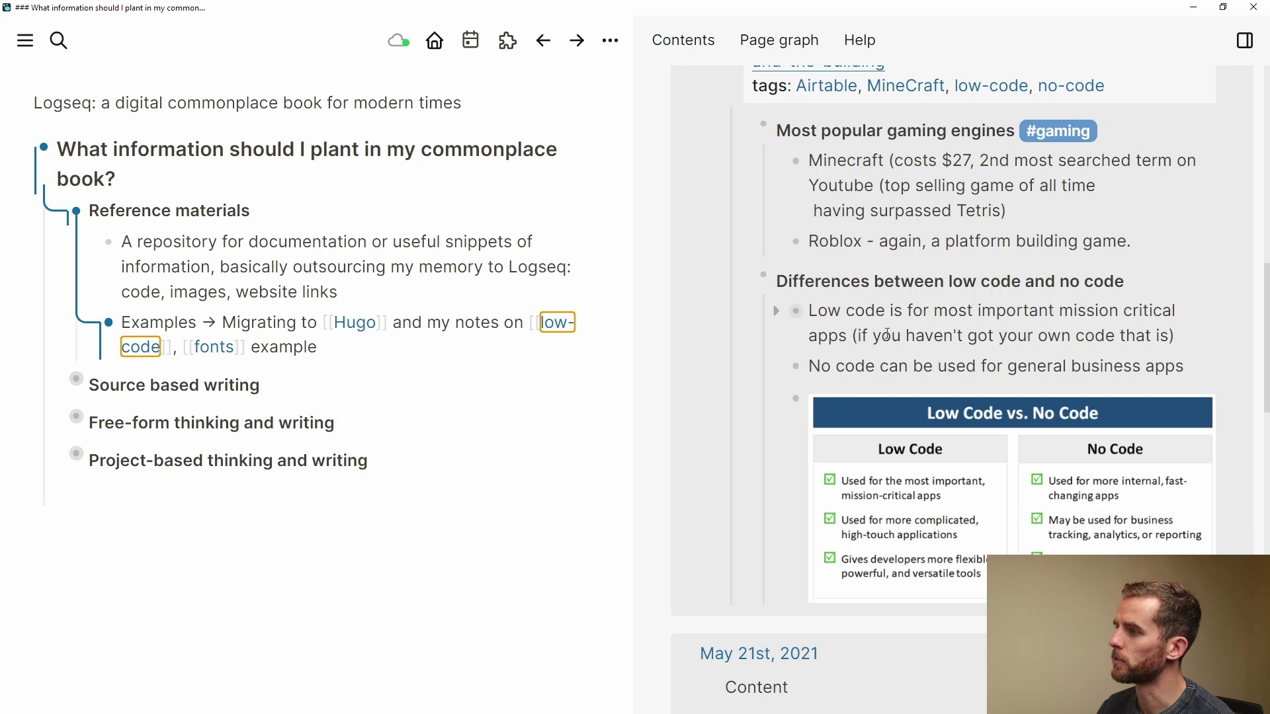
scroll(1046, 360, "down", 8)
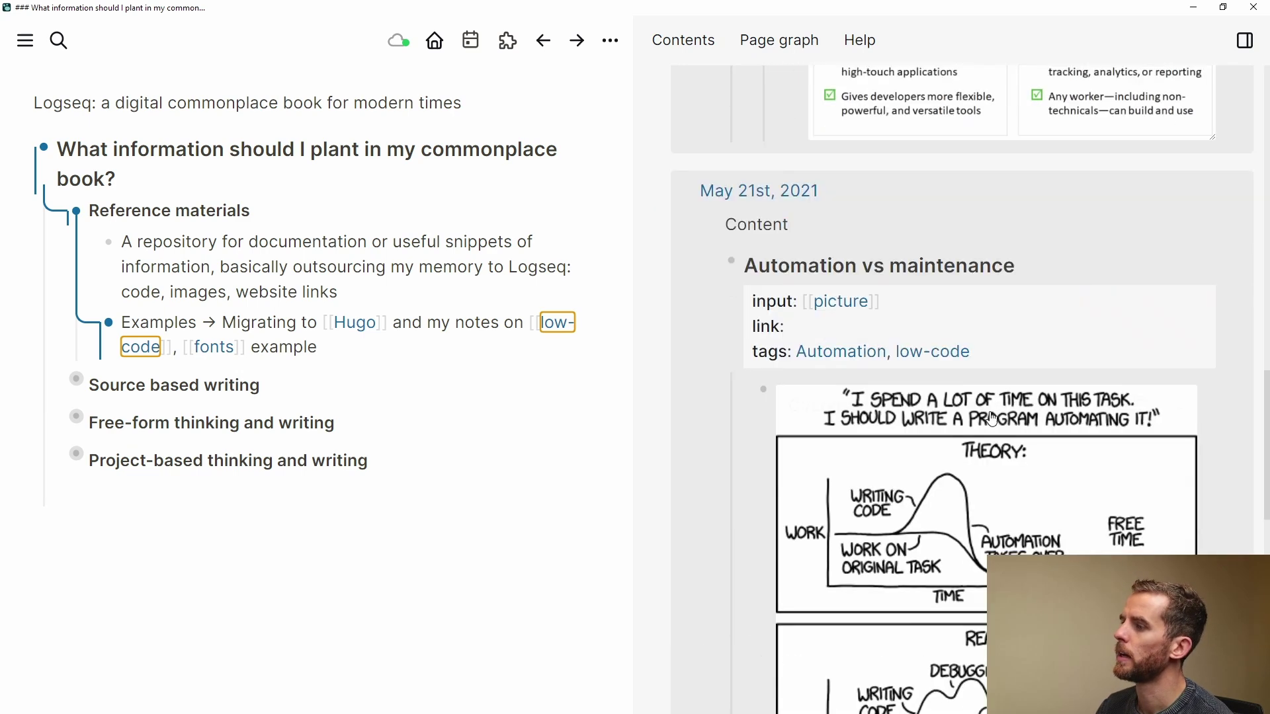
scroll(1093, 503, "down", 2)
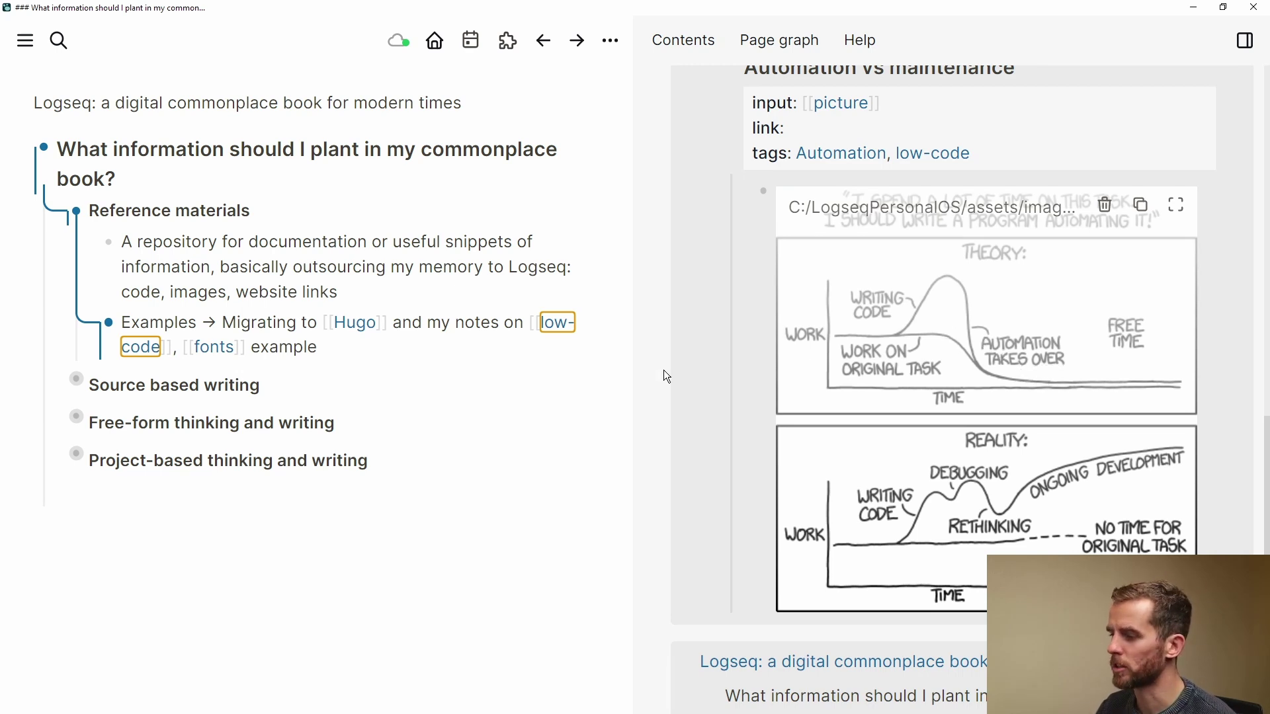
- Open the fonts page beside the note and review its linked references on font sizes and nice fonts
left_click(209, 347, "shift")
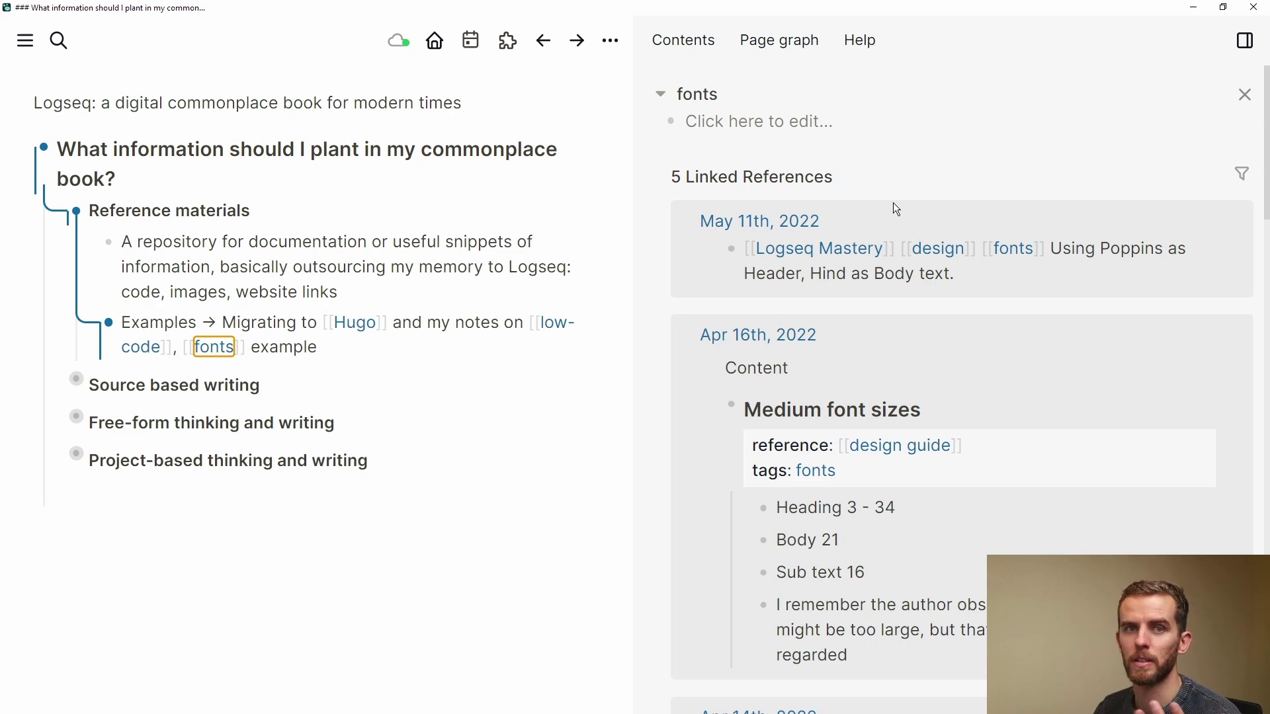
scroll(894, 205, "down", 9)
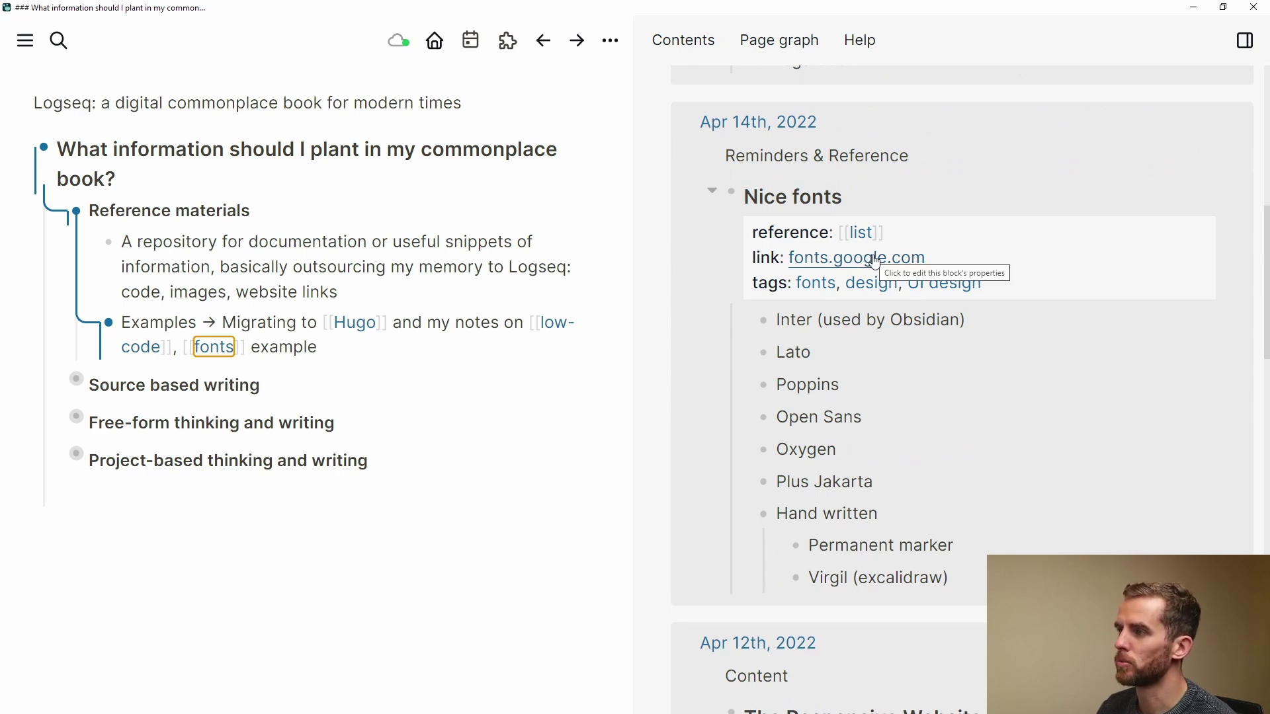
scroll(882, 277, "down", 7)
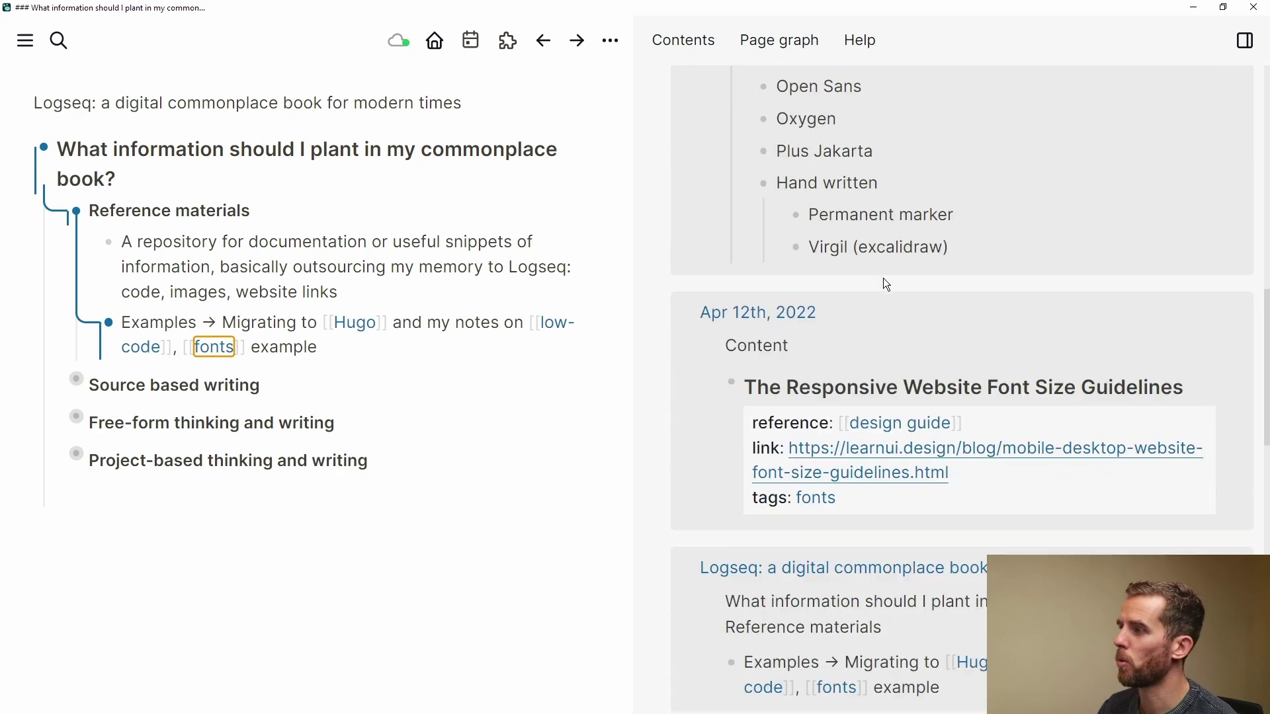
scroll(892, 304, "up", 5)
scroll(899, 334, "up", 10)
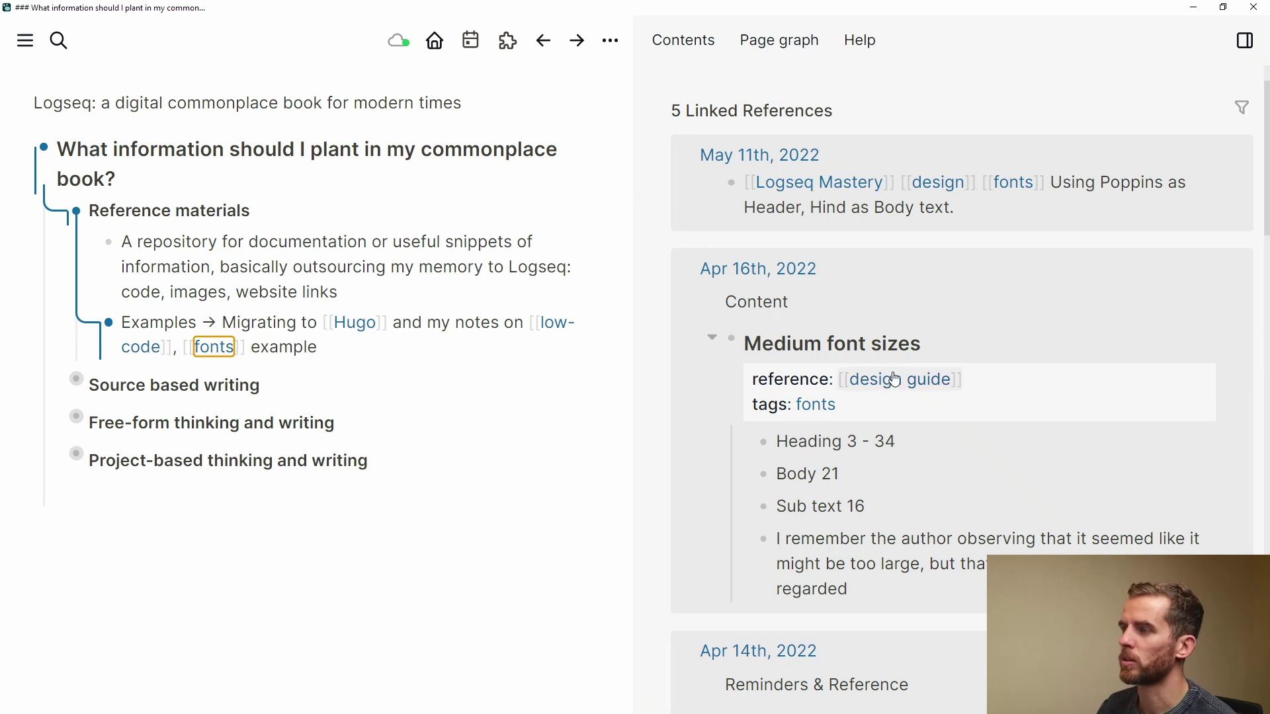
left_click(903, 392)
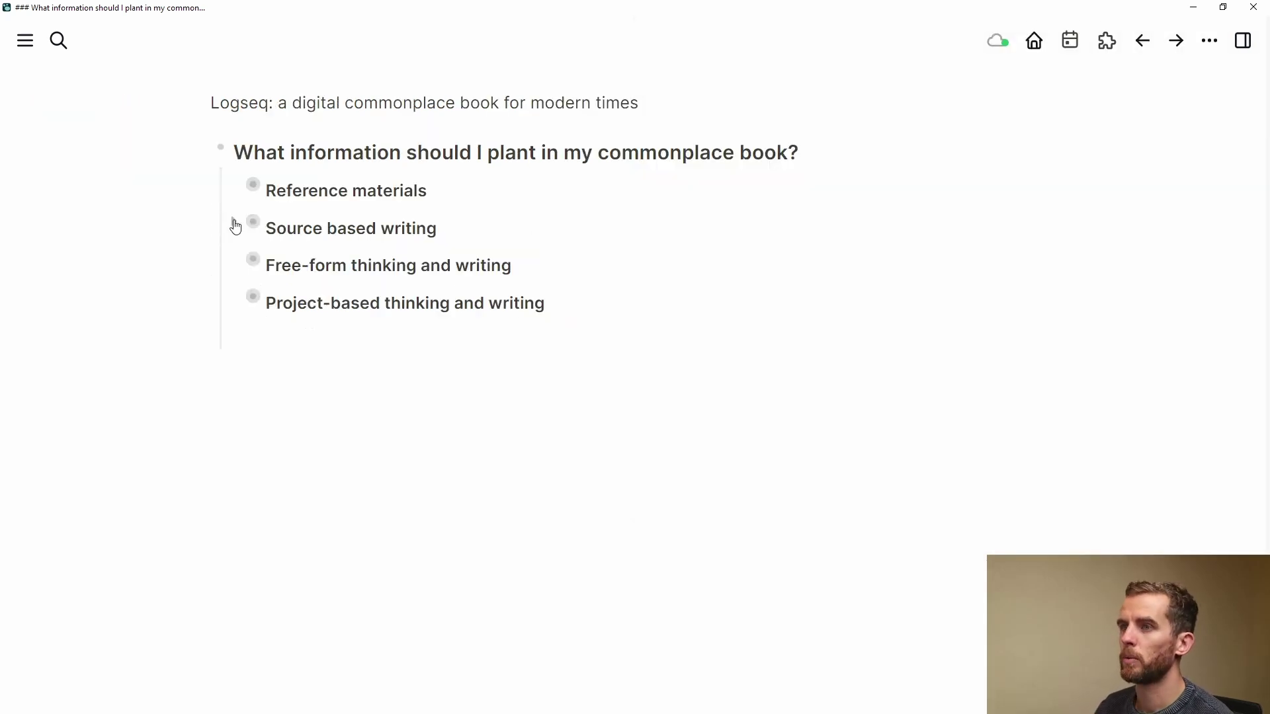
- Expand the Source based writing section and open its Fireship example page beside the note
left_click(236, 226)
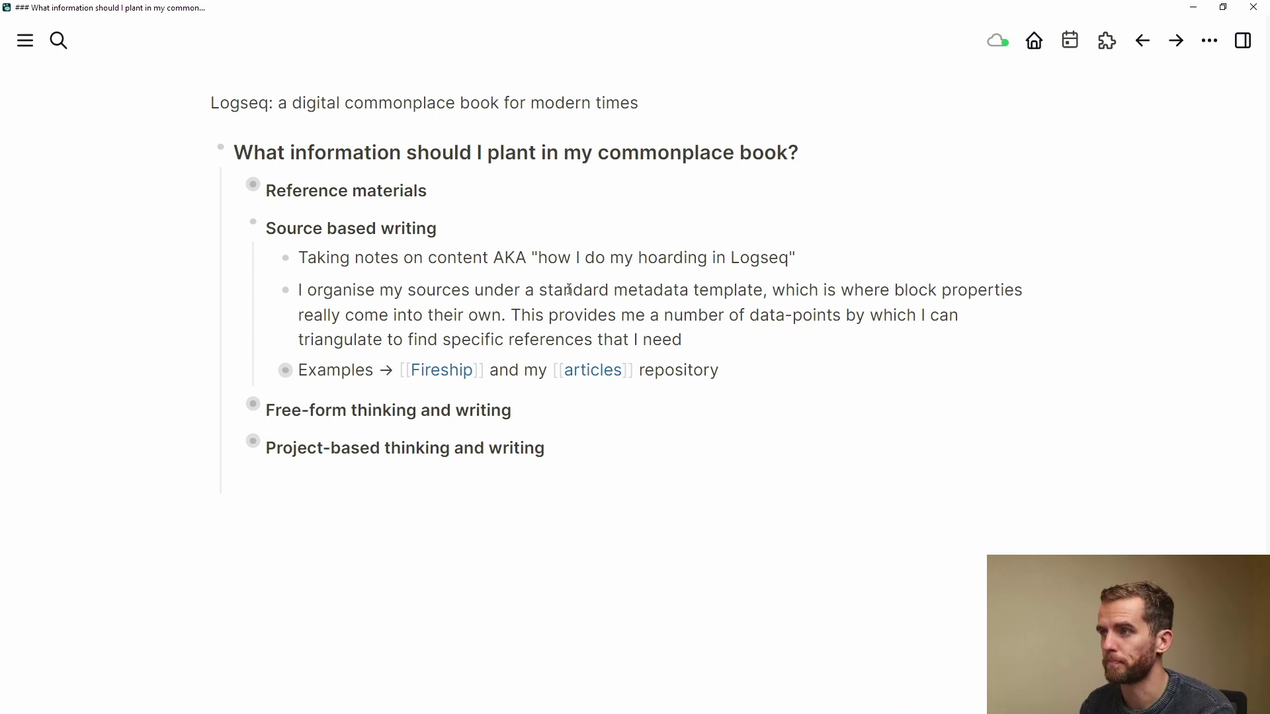
left_click(436, 370)
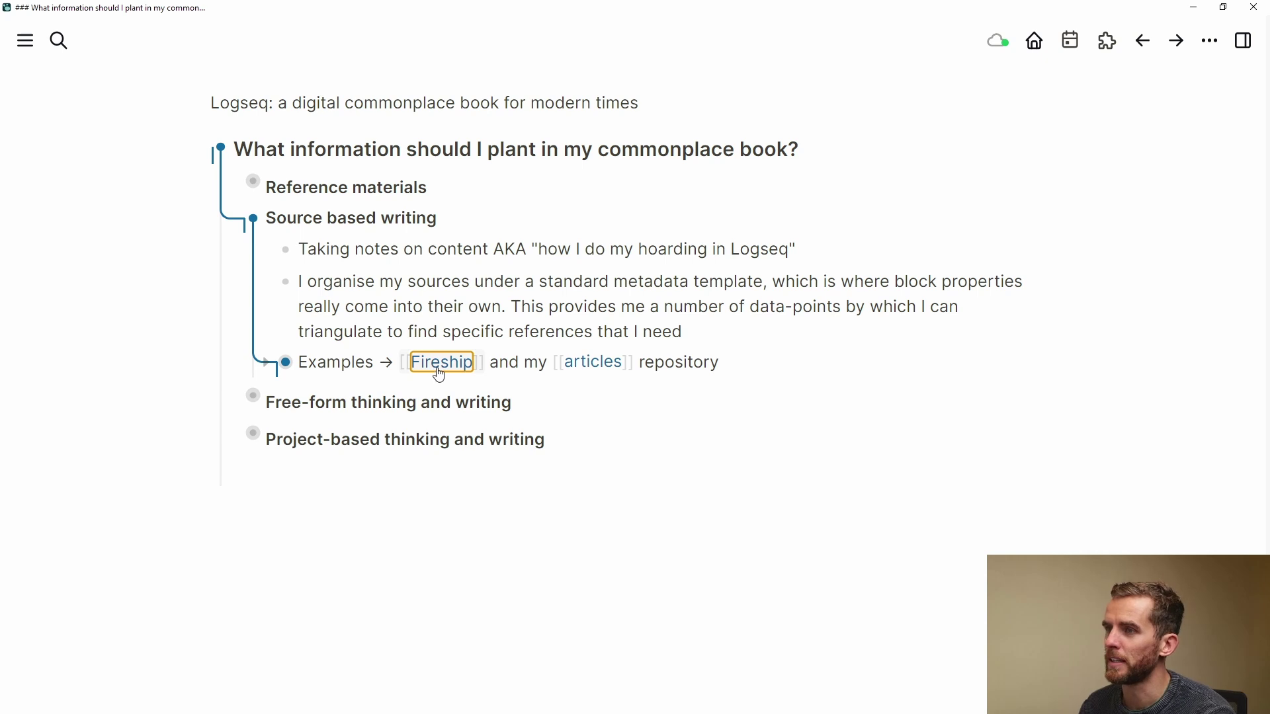
left_click(439, 362, "shift")
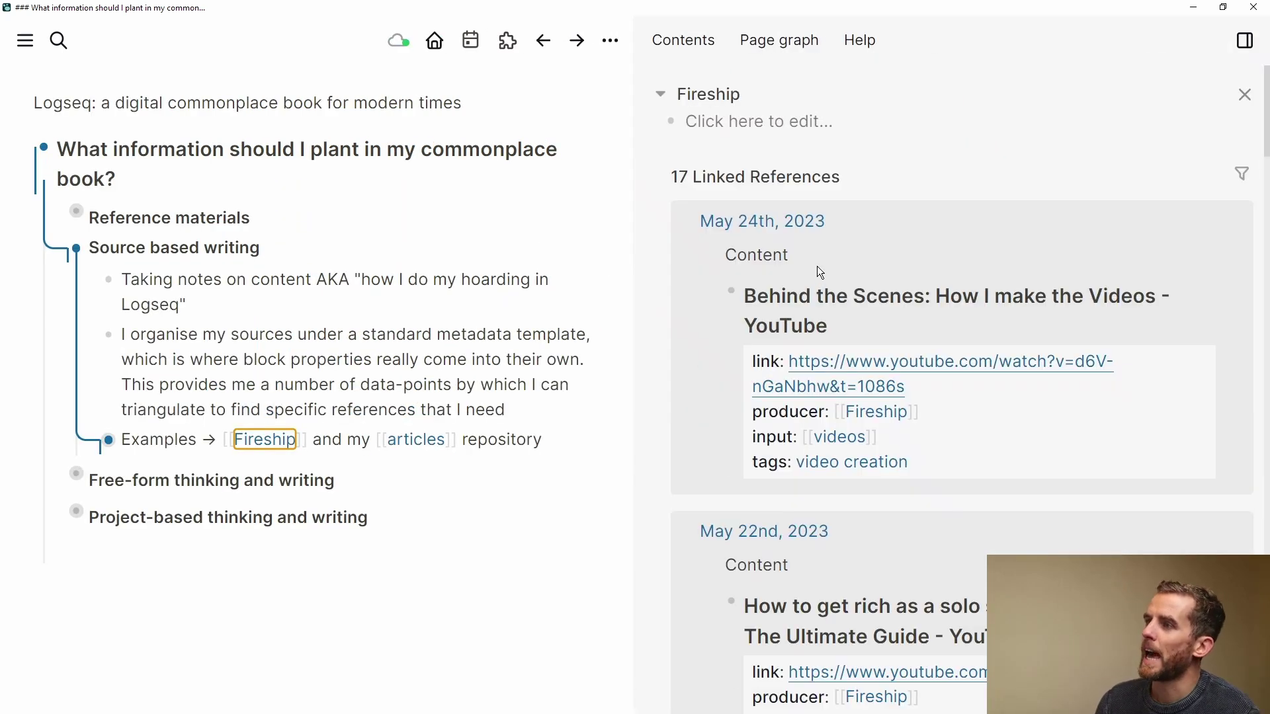
- Examine the Fireship page's linked references, including the metadata and screenshots stored with the video notes
scroll(832, 262, "down", 8)
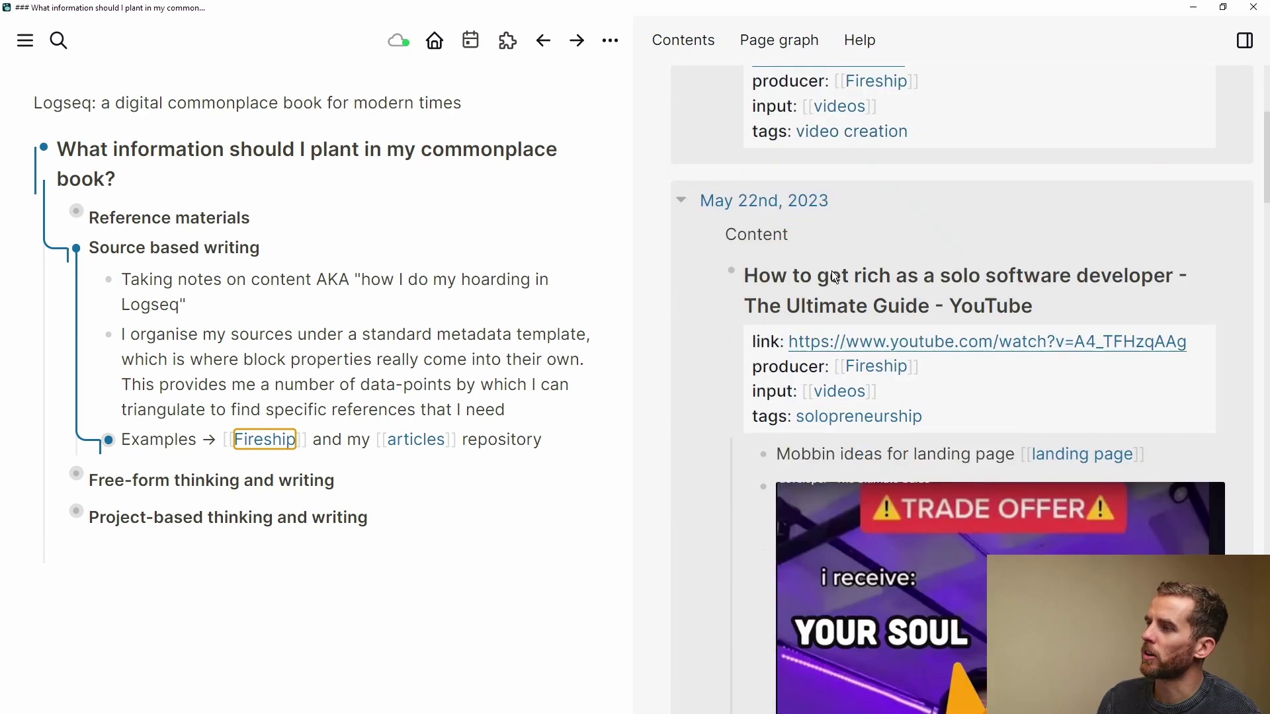
scroll(865, 255, "down", 9)
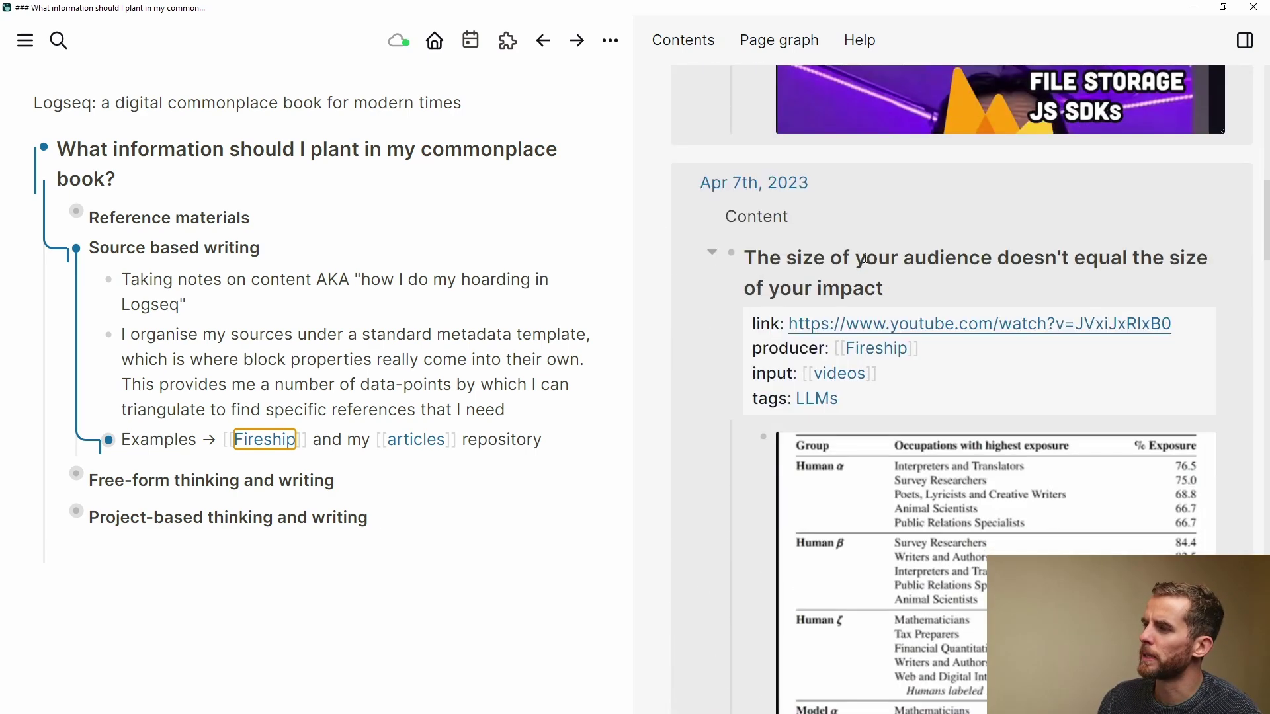
scroll(921, 290, "up", 2)
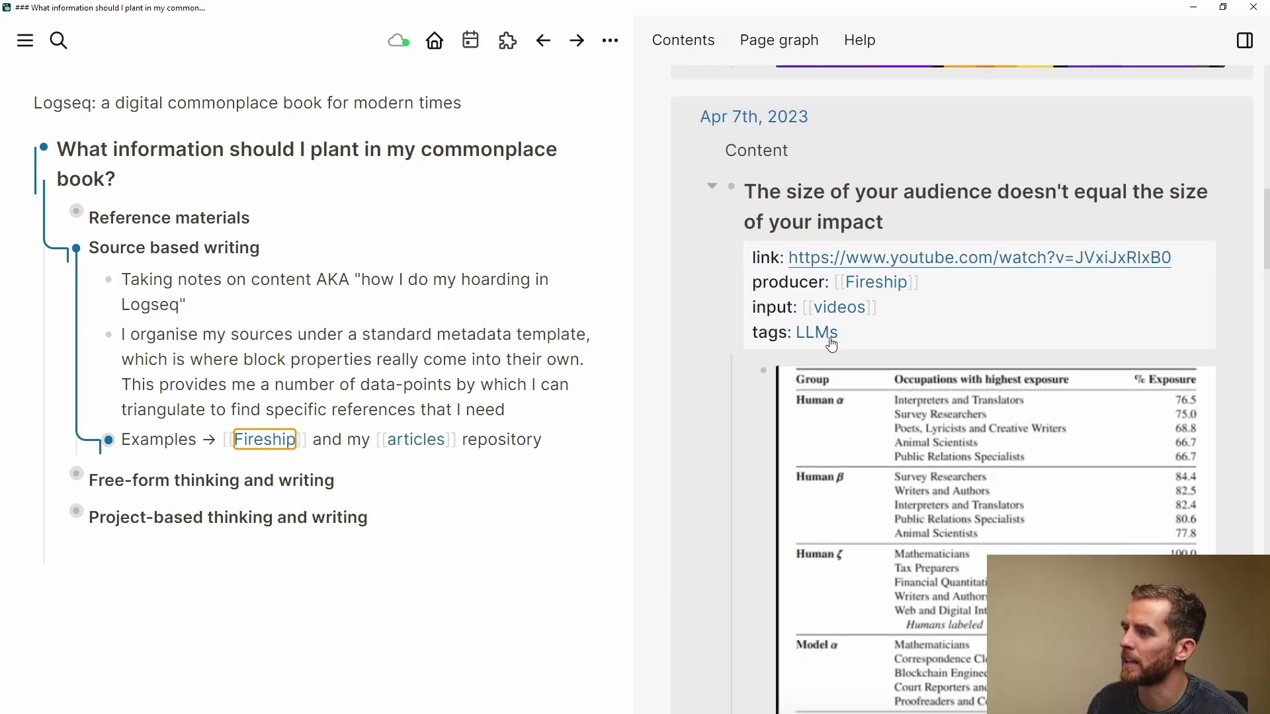
scroll(901, 357, "down", 1)
scroll(901, 357, "down", 1)
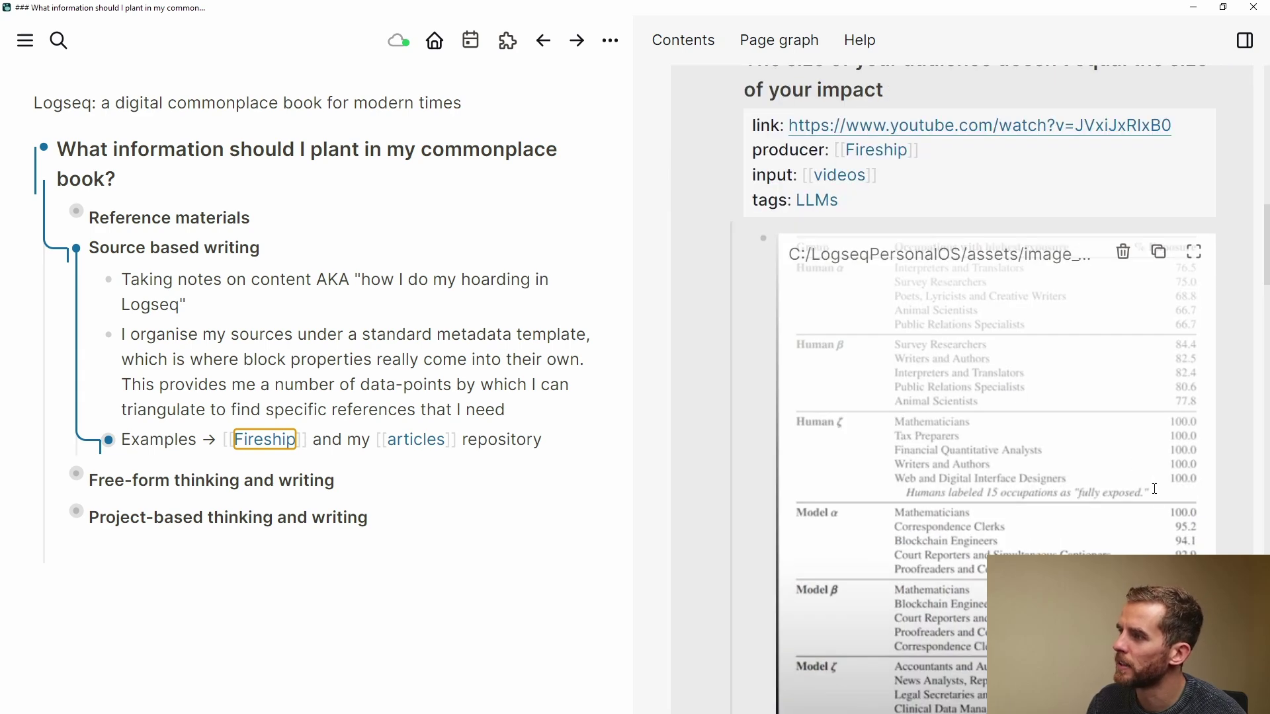
scroll(1149, 478, "down", 6)
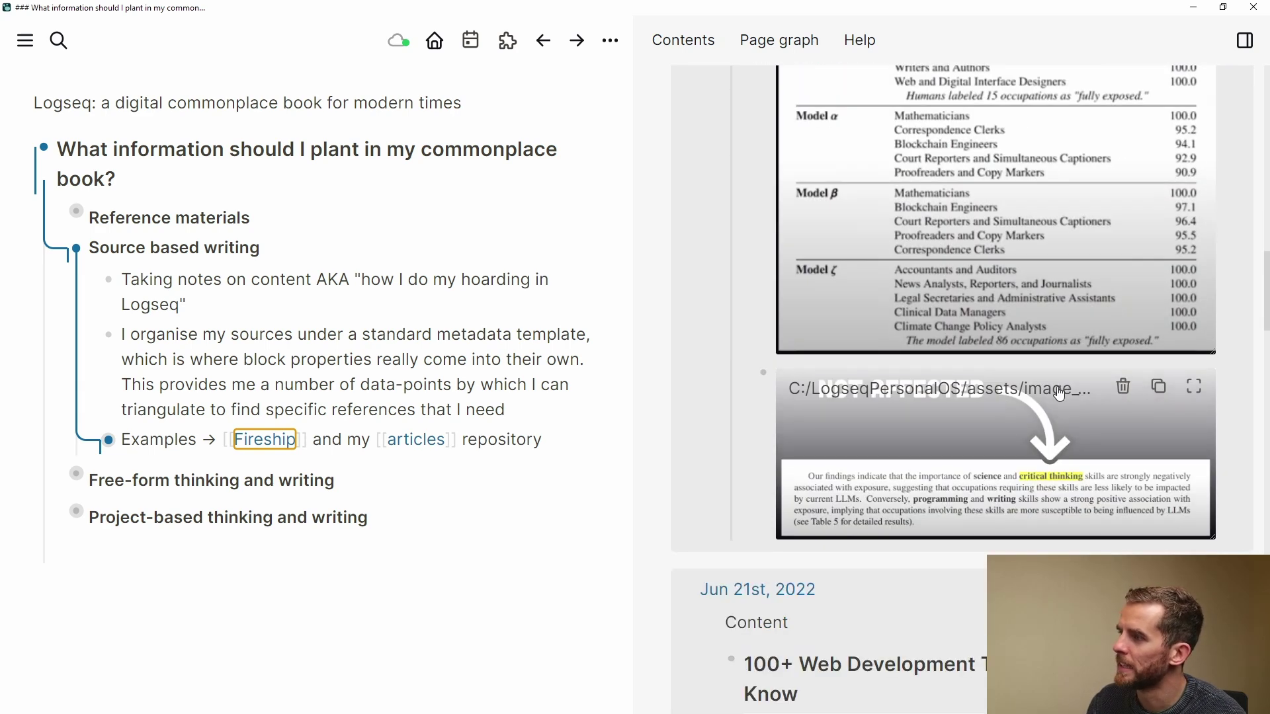
scroll(1058, 395, "down", 3)
scroll(1009, 324, "down", 7)
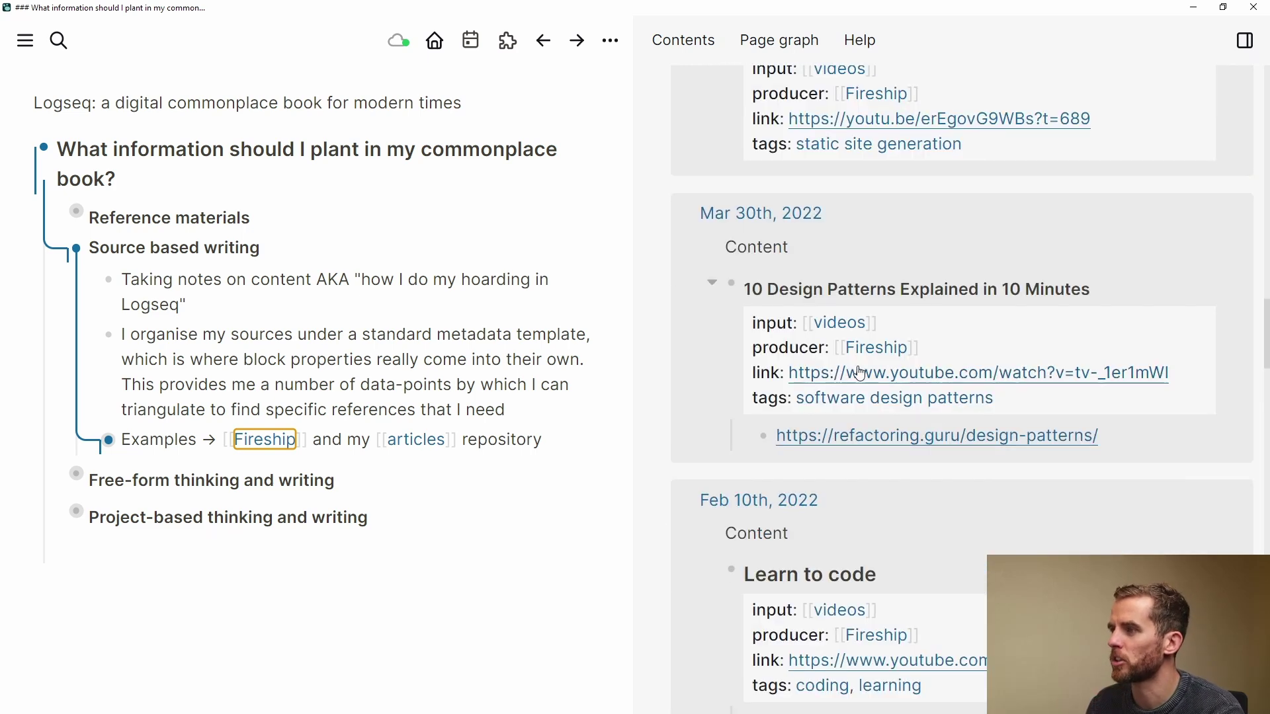
- Capture a screenshot of the note outline and paste it into a new block below the Examples line of Source based writing
scroll(926, 396, "down", 4)
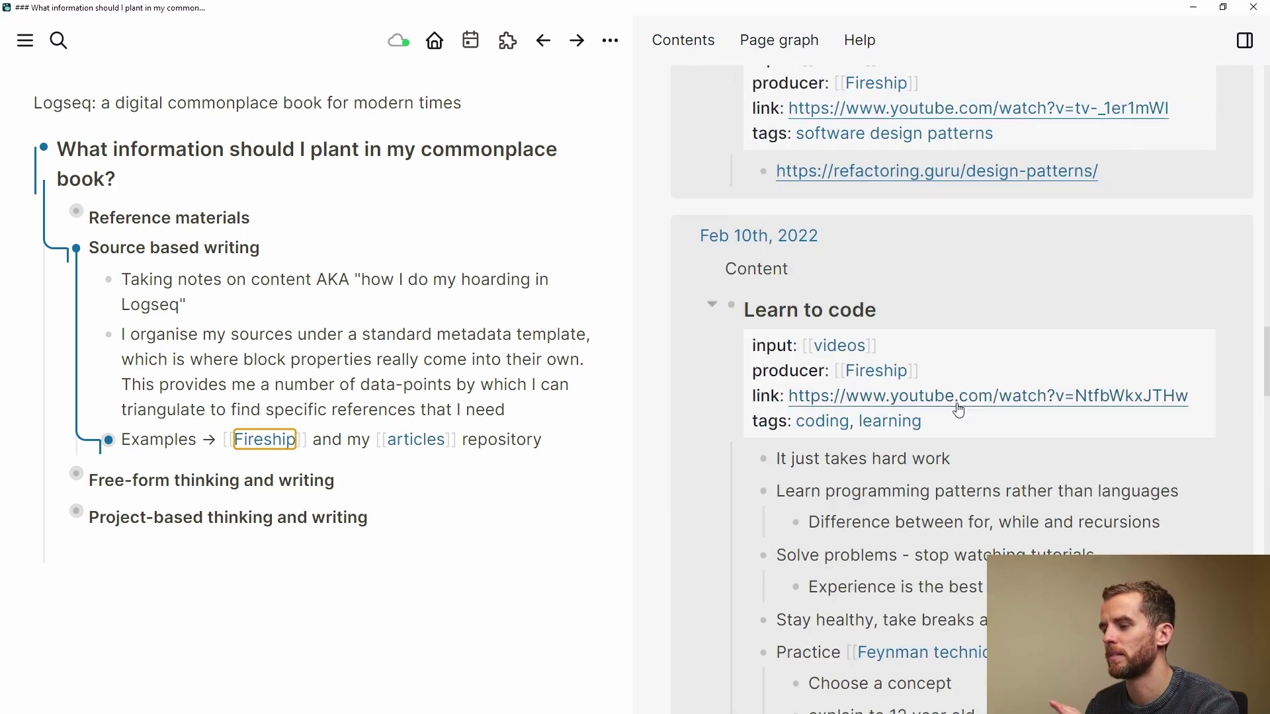
left_click(496, 560)
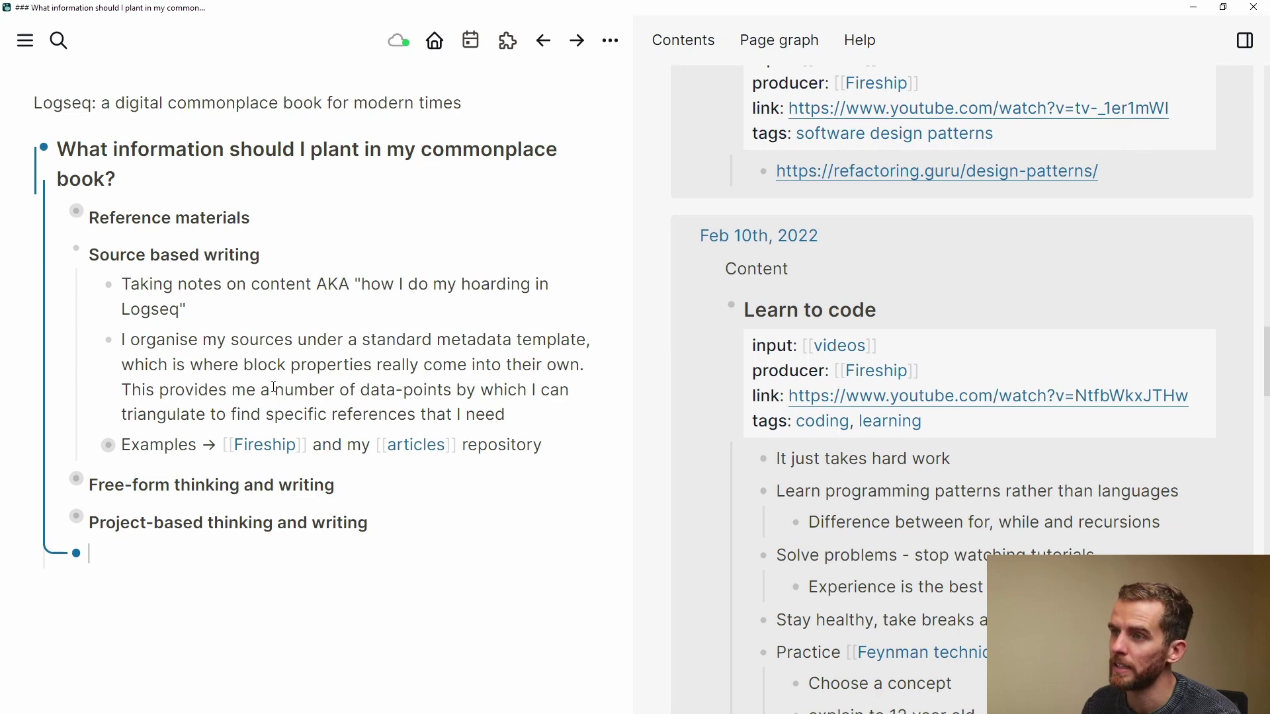
key("super+shift+s")
left_click_drag(20, 151, 363, 461)
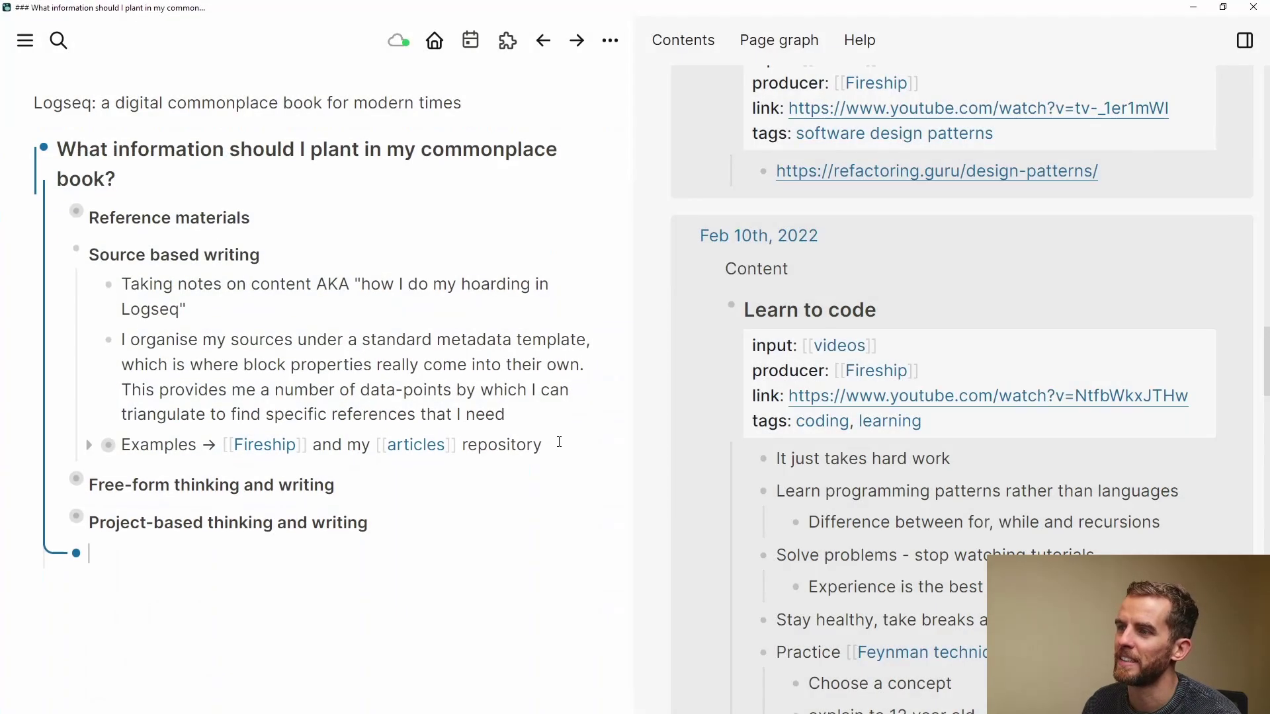
left_click(559, 446)
key("Return")
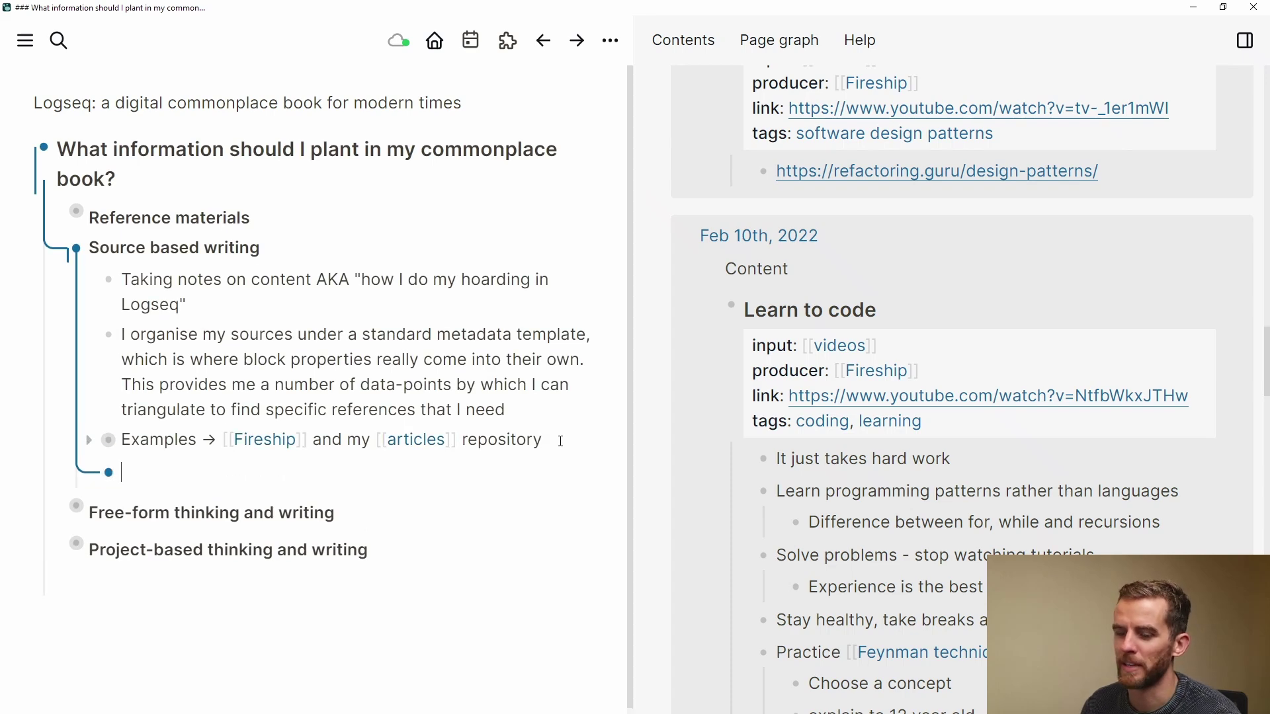
key("ctrl+v")
key("Escape")
mouse_move(523, 502)
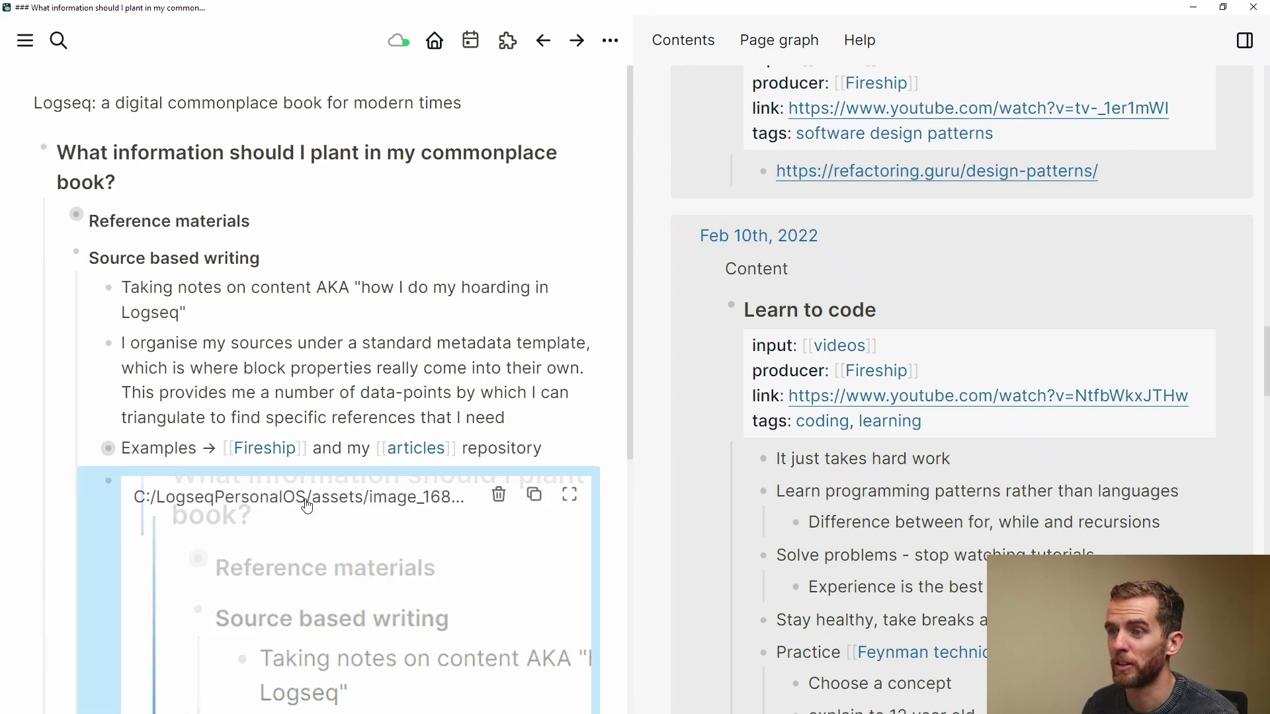
scroll(522, 463, "down", 1)
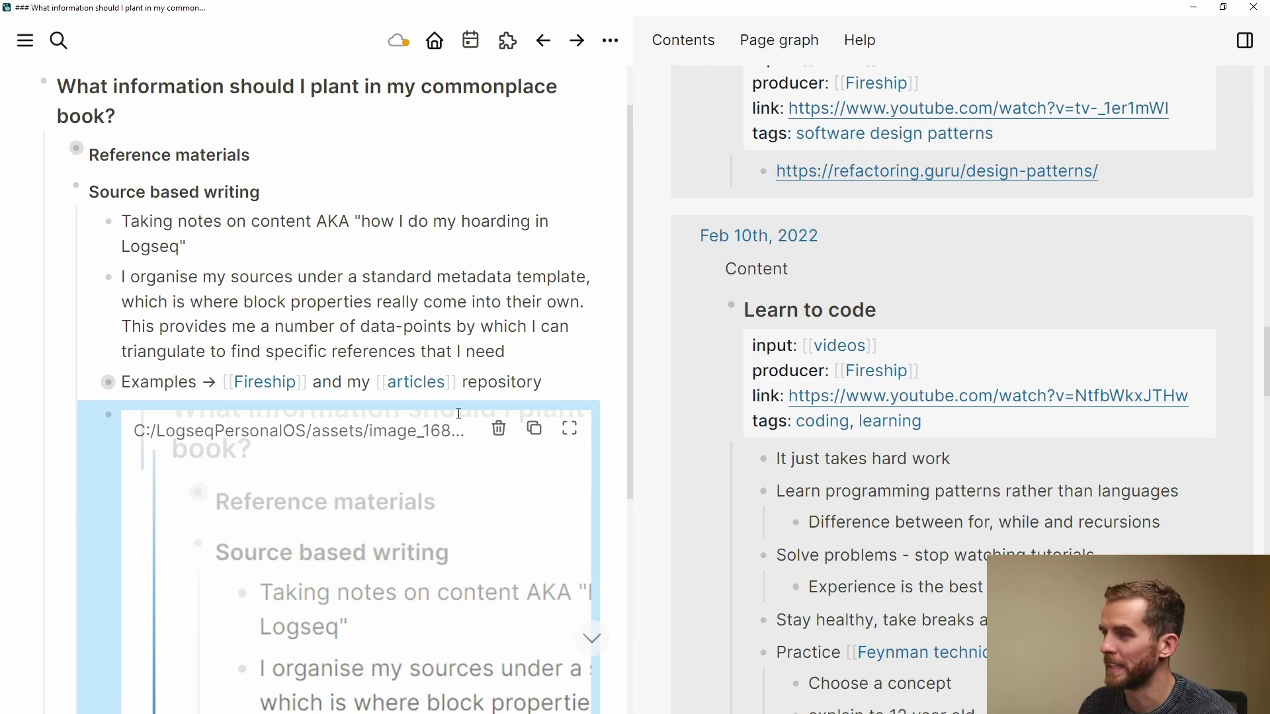
- Delete the pasted screenshot block from the Source based writing section
key("BackSpace")
key("Escape")
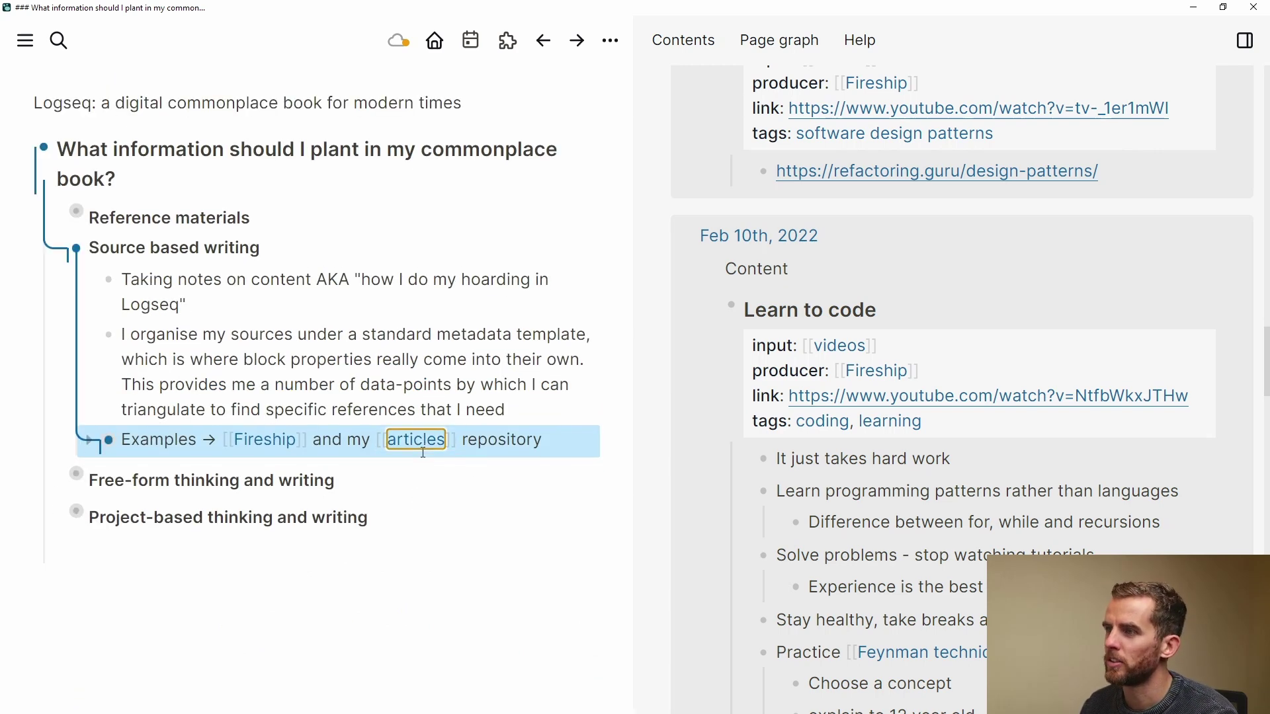
- Open the articles page beside the note, expand its linked references and read the May 4th, 2023 Stratechery entry with its quote
left_click(418, 441, "shift")
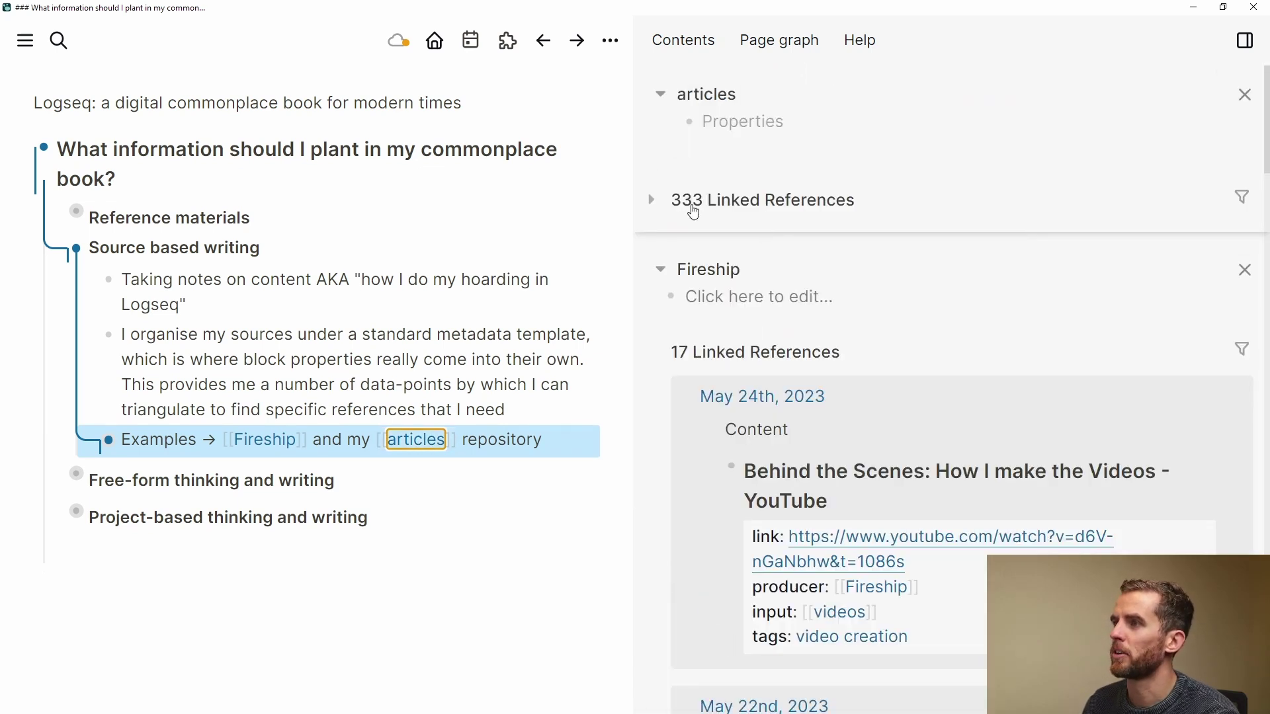
left_click(652, 201)
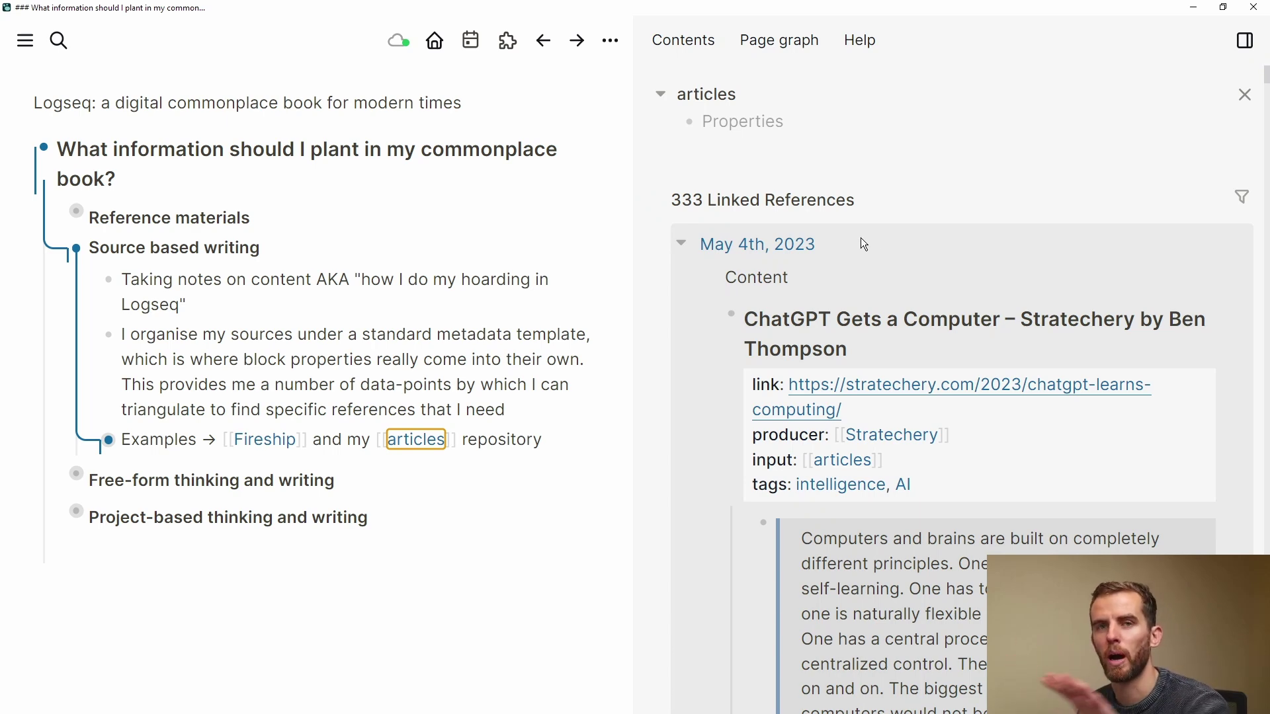
scroll(877, 249, "down", 3)
scroll(882, 259, "down", 2)
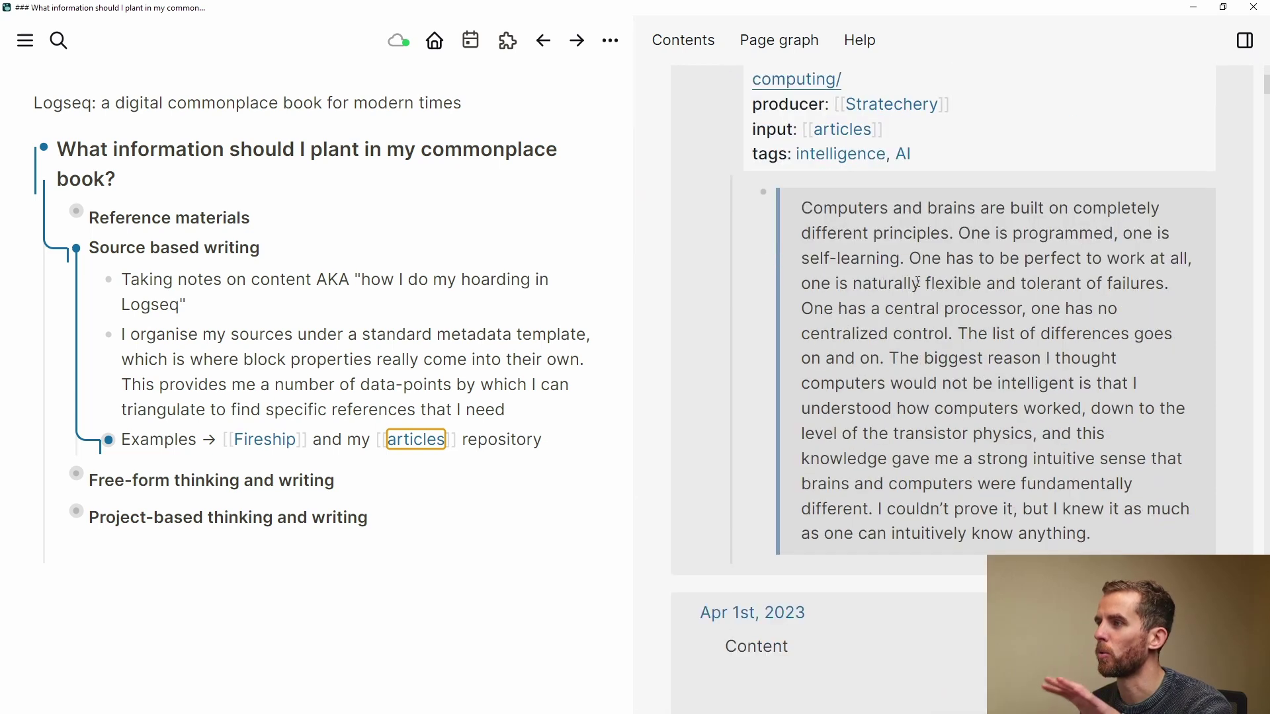
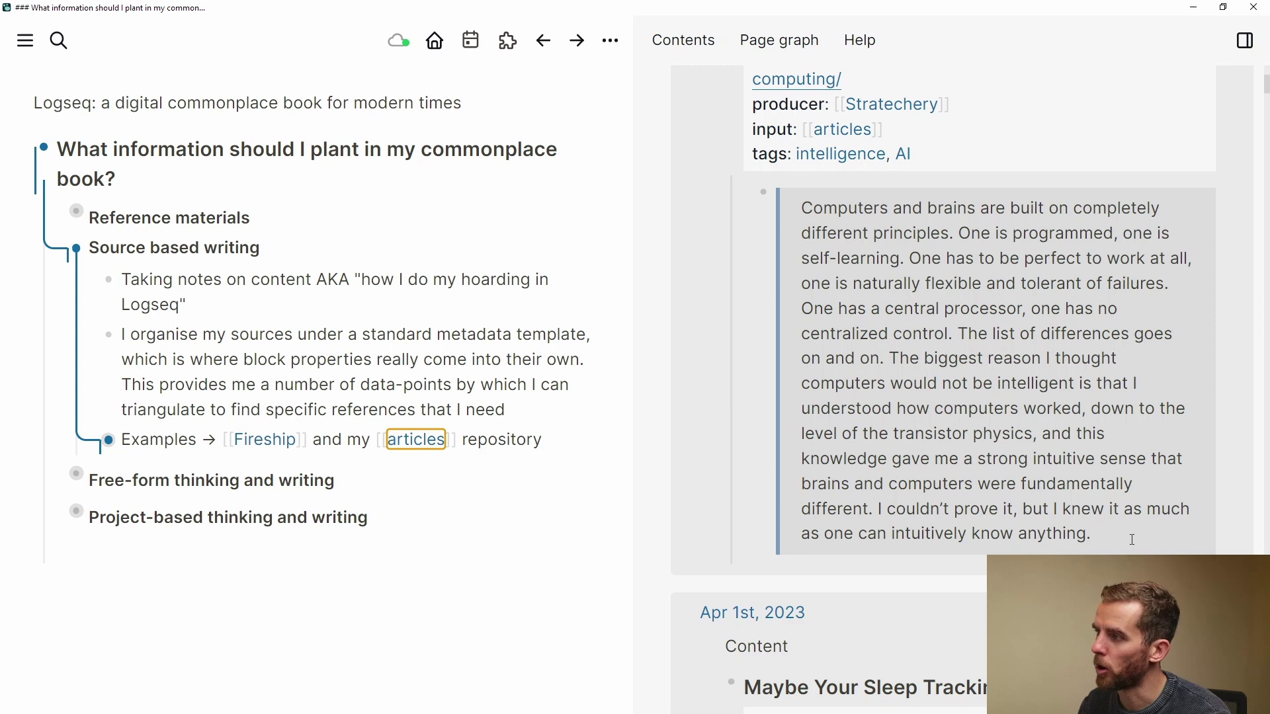
scroll(1106, 552, "up", 5)
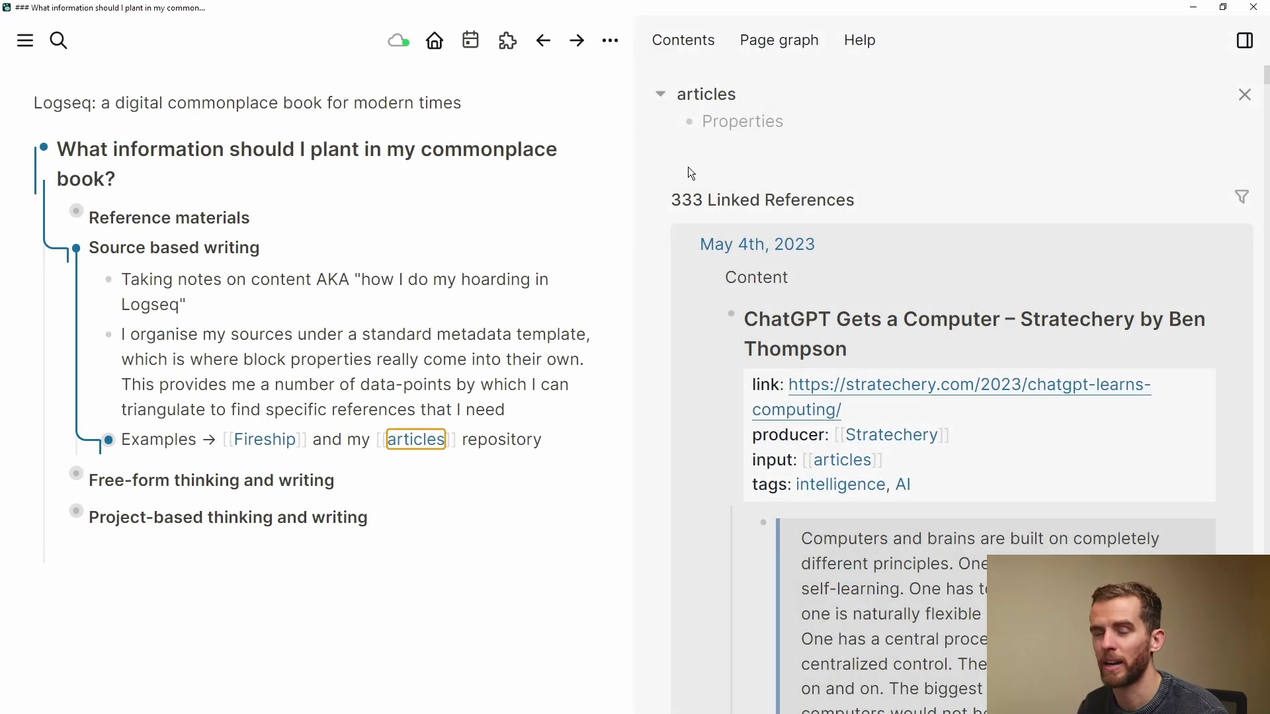
- Expand the Free-form thinking and writing section and open its Feb 20th, 2023 example alone beside the note
left_click(62, 250)
key("t")
key("r")
left_click(236, 265)
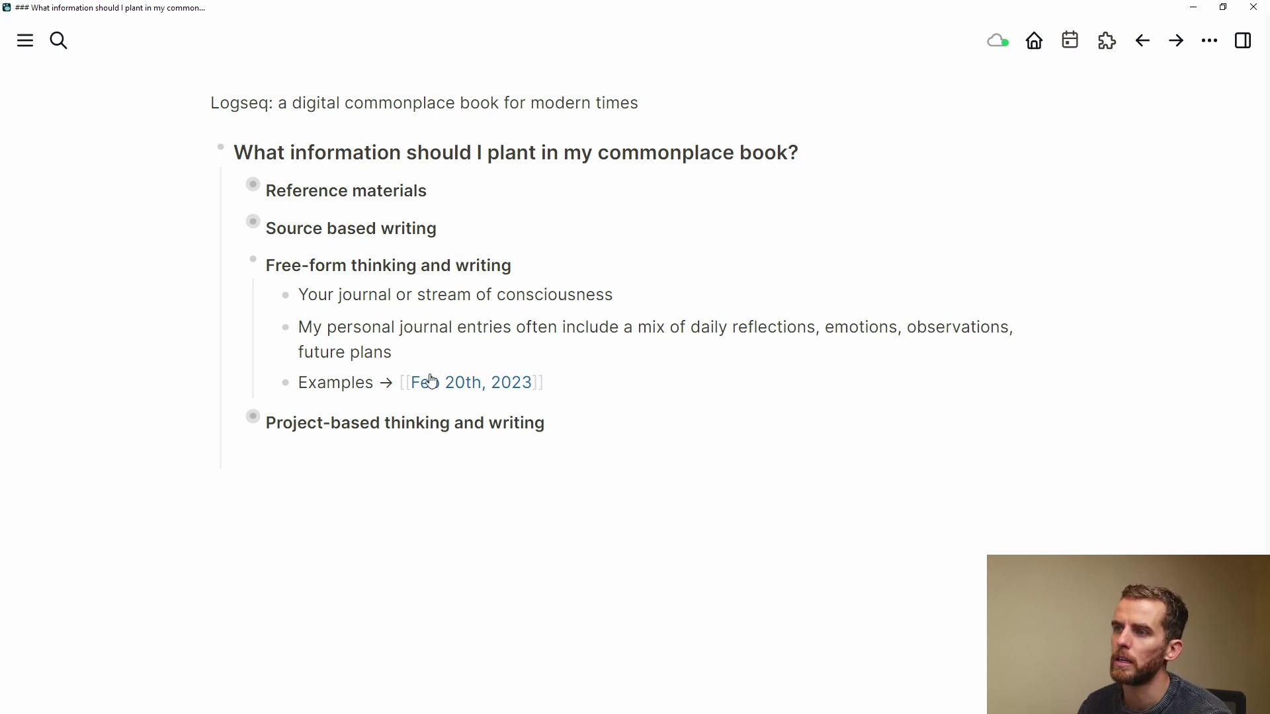
left_click(465, 382, "shift")
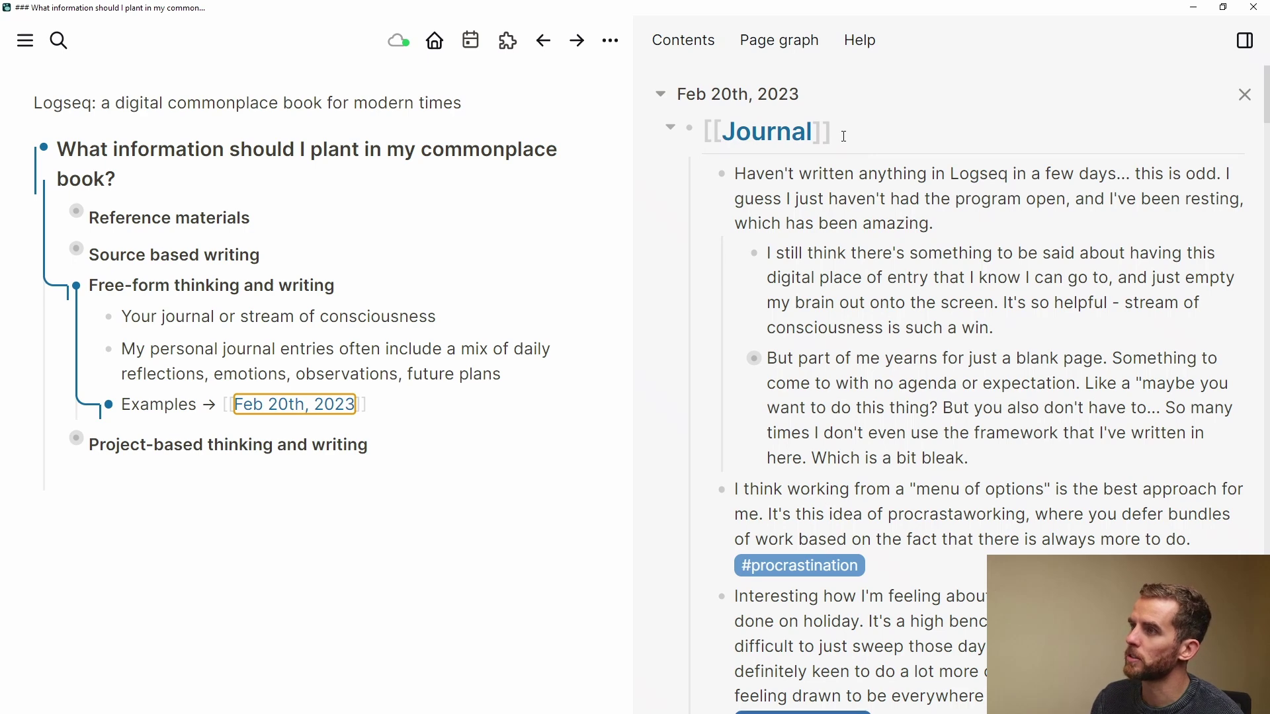
- Examine the Journal and Scratchpad entries on the Feb 20th, 2023 page, including their tags and page links
scroll(836, 162, "down", 5)
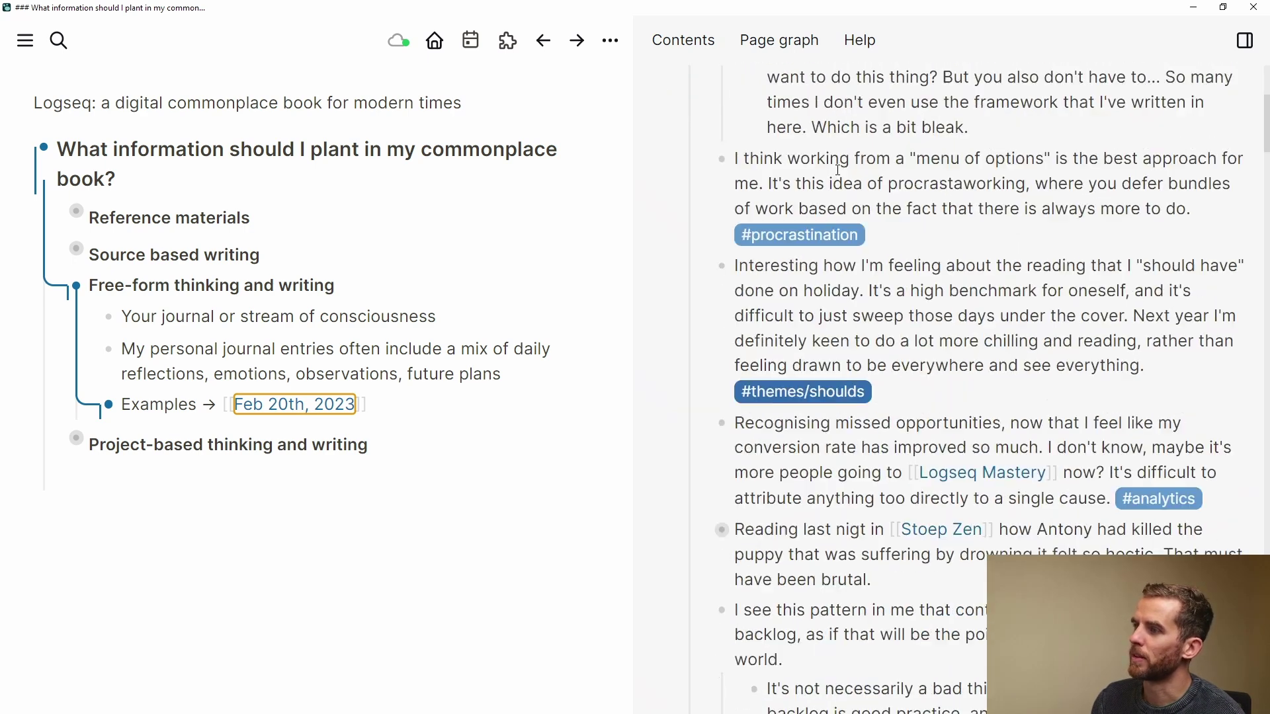
scroll(840, 172, "down", 2)
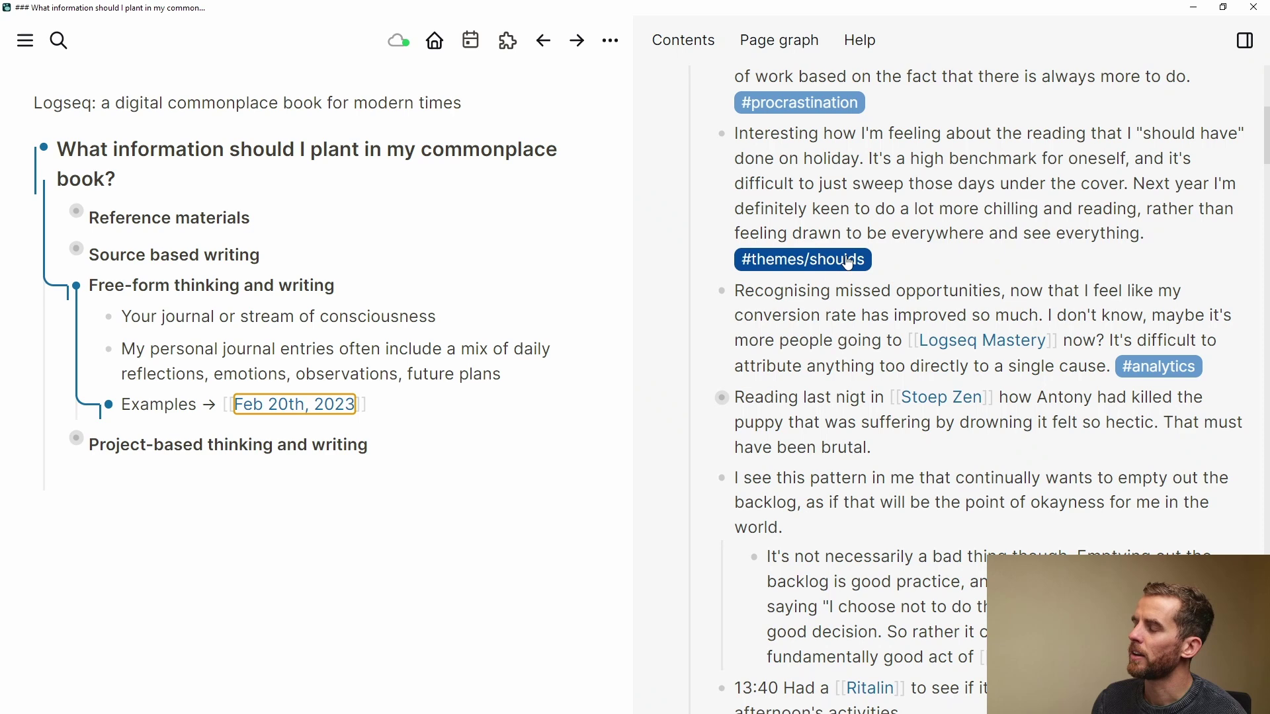
scroll(850, 264, "down", 2)
scroll(852, 267, "down", 7)
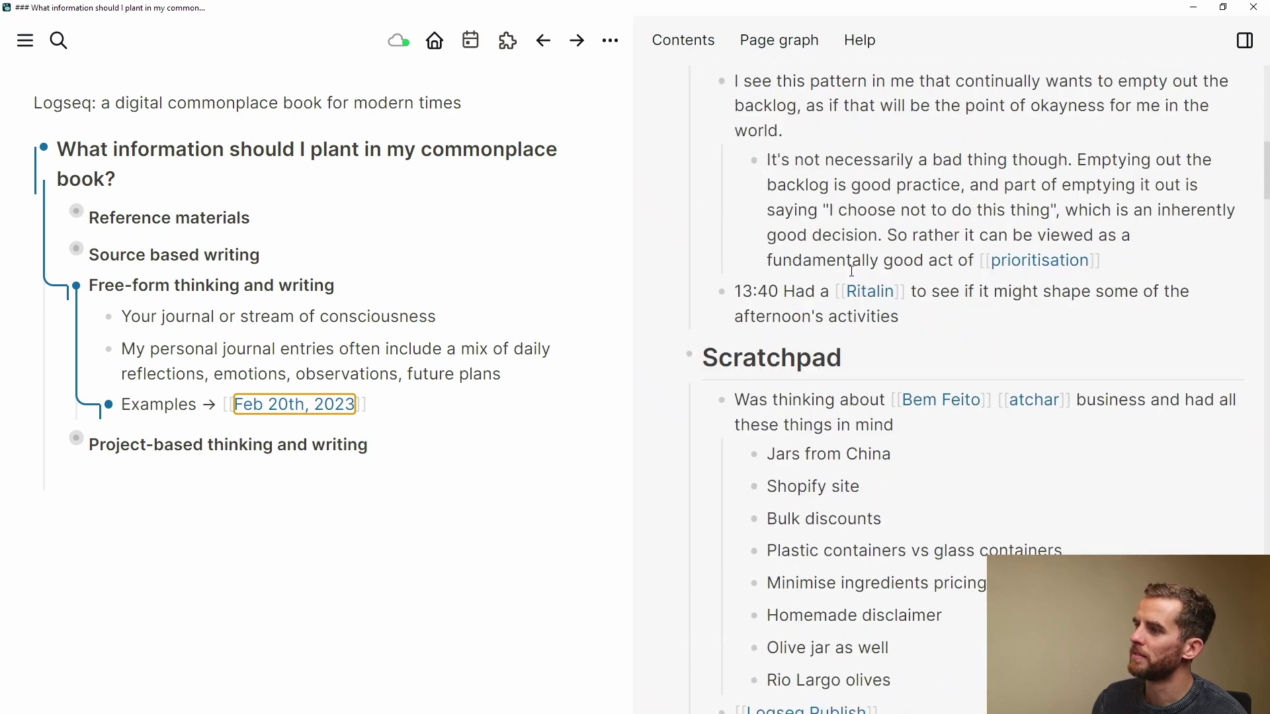
scroll(853, 277, "down", 2)
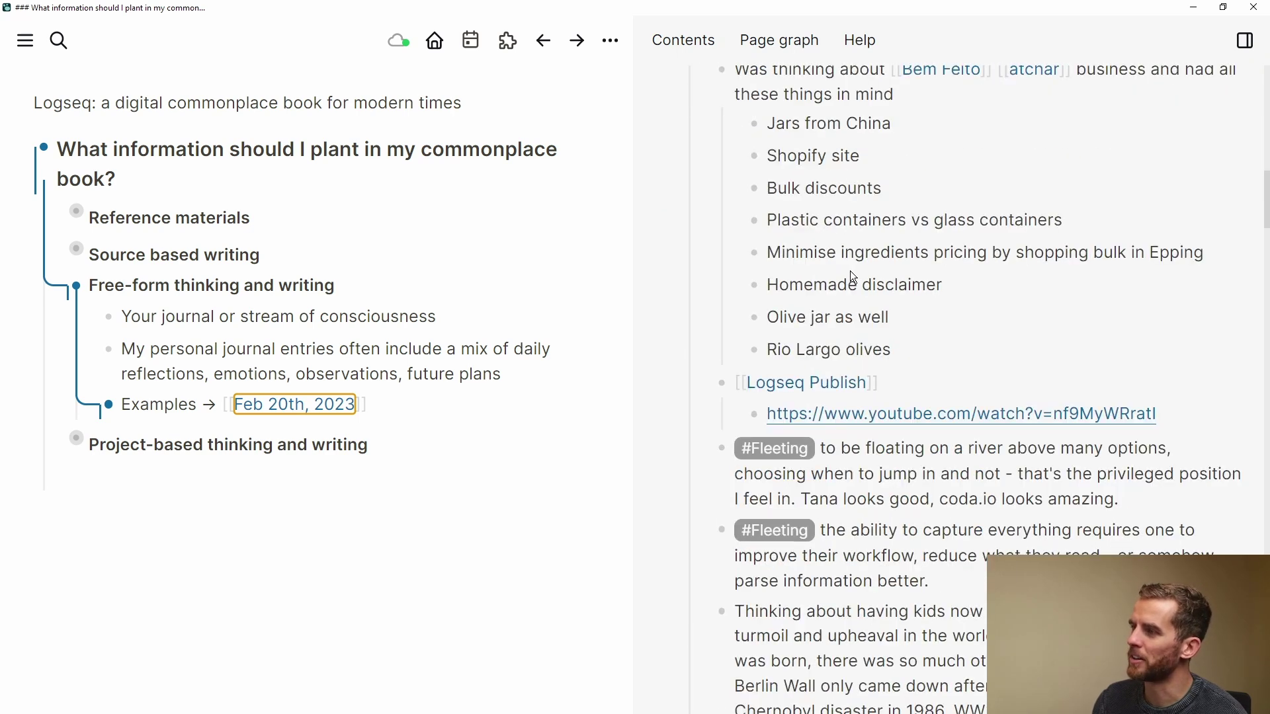
scroll(850, 284, "down", 2)
scroll(850, 296, "up", 8)
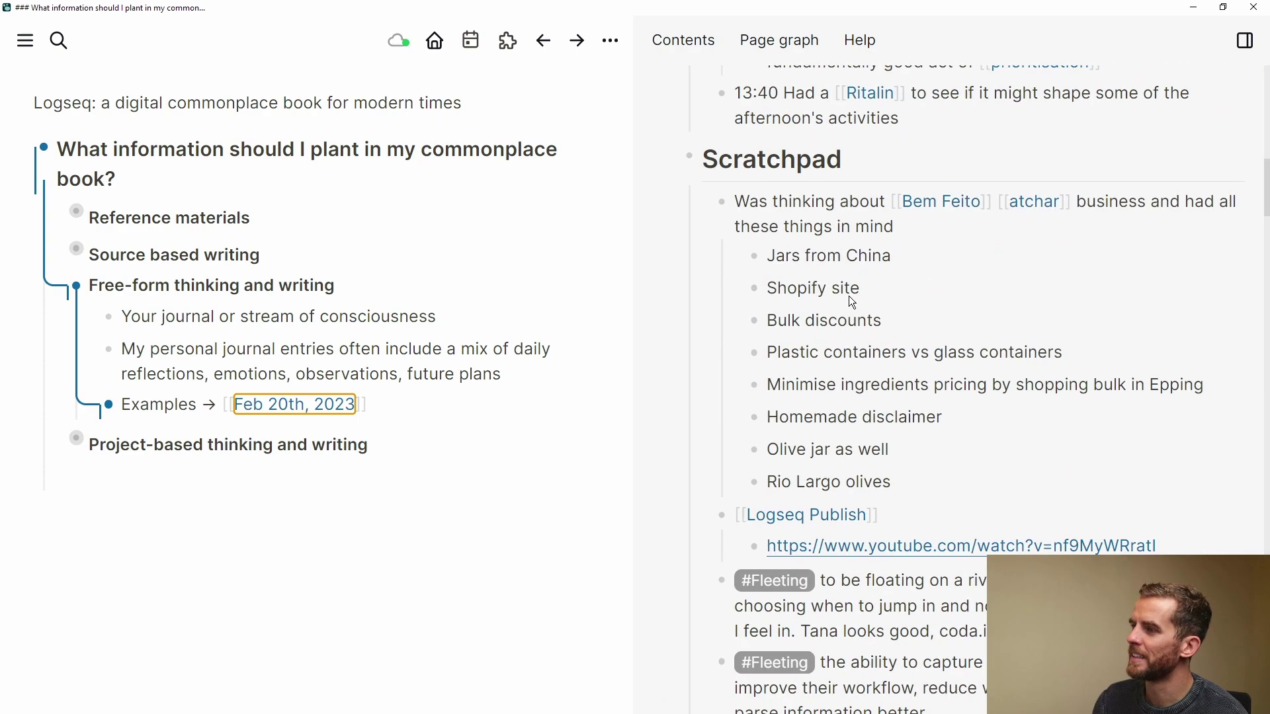
scroll(850, 295, "up", 5)
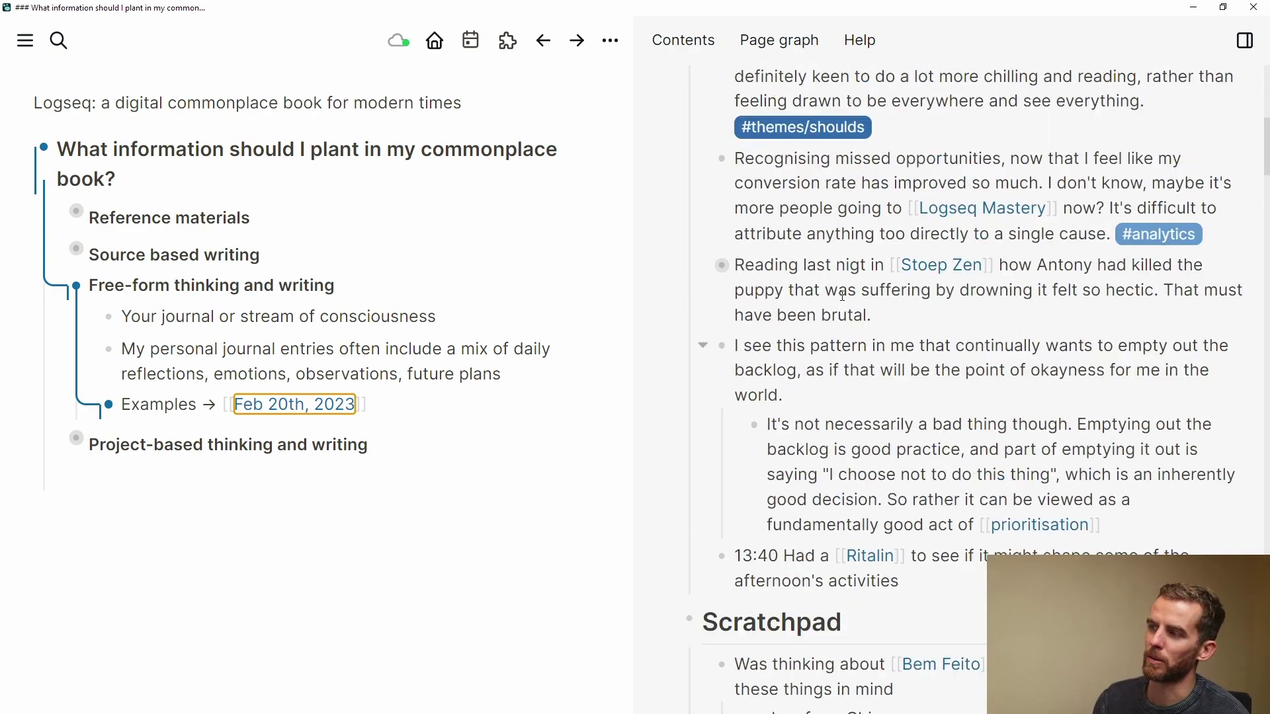
scroll(842, 293, "down", 2)
scroll(841, 294, "up", 3)
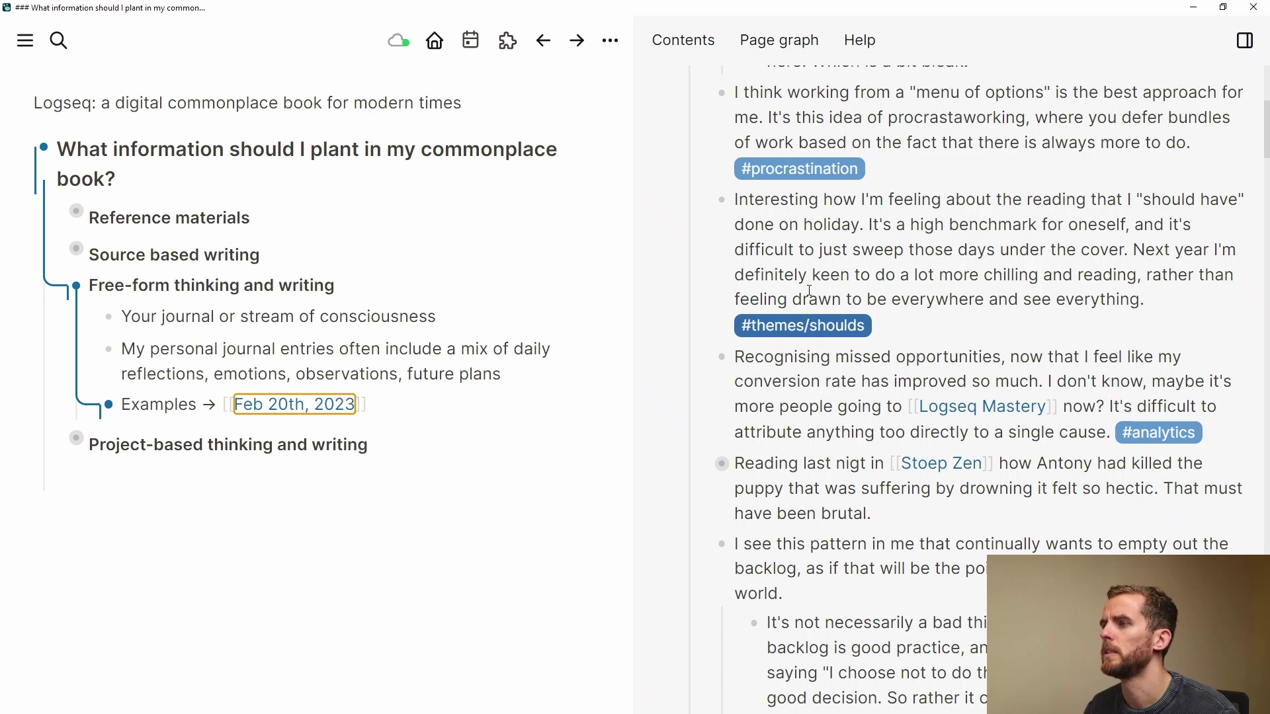
scroll(810, 291, "up", 4)
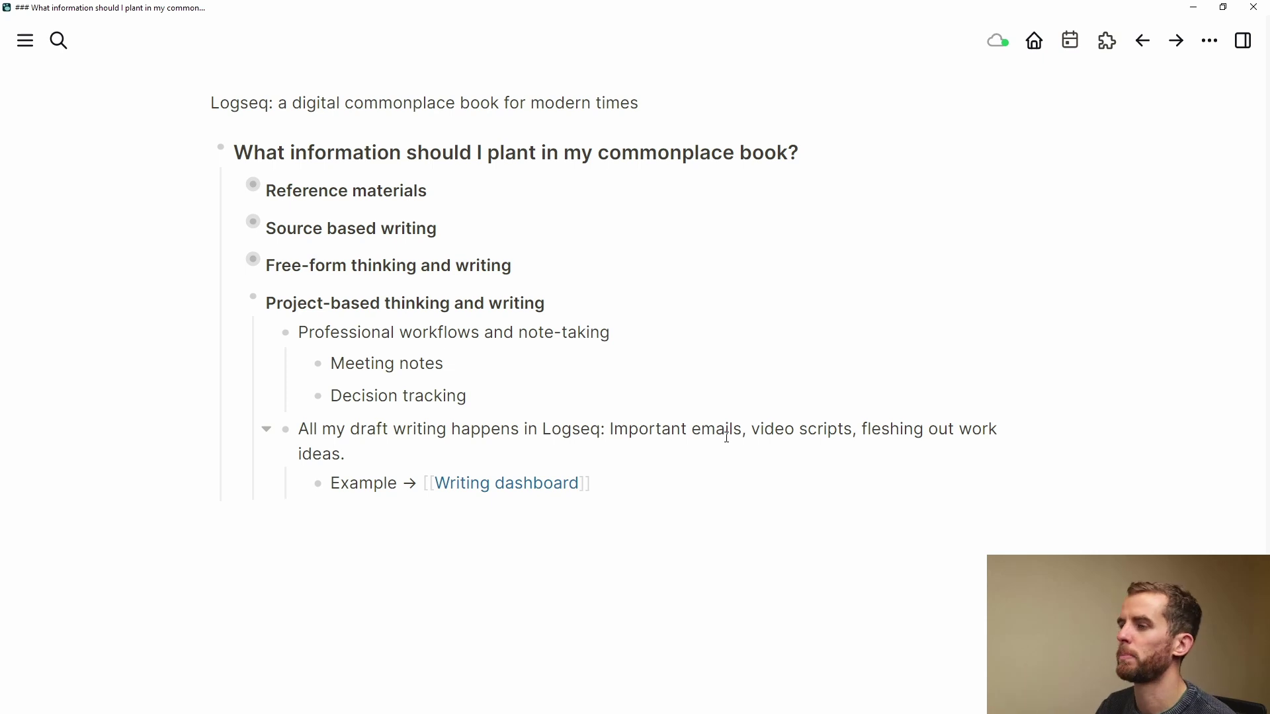
- Open the Writing dashboard beside the note, and collapse its queries for pages with draft status and blocks tagged with draft
left_click(506, 492, "shift")
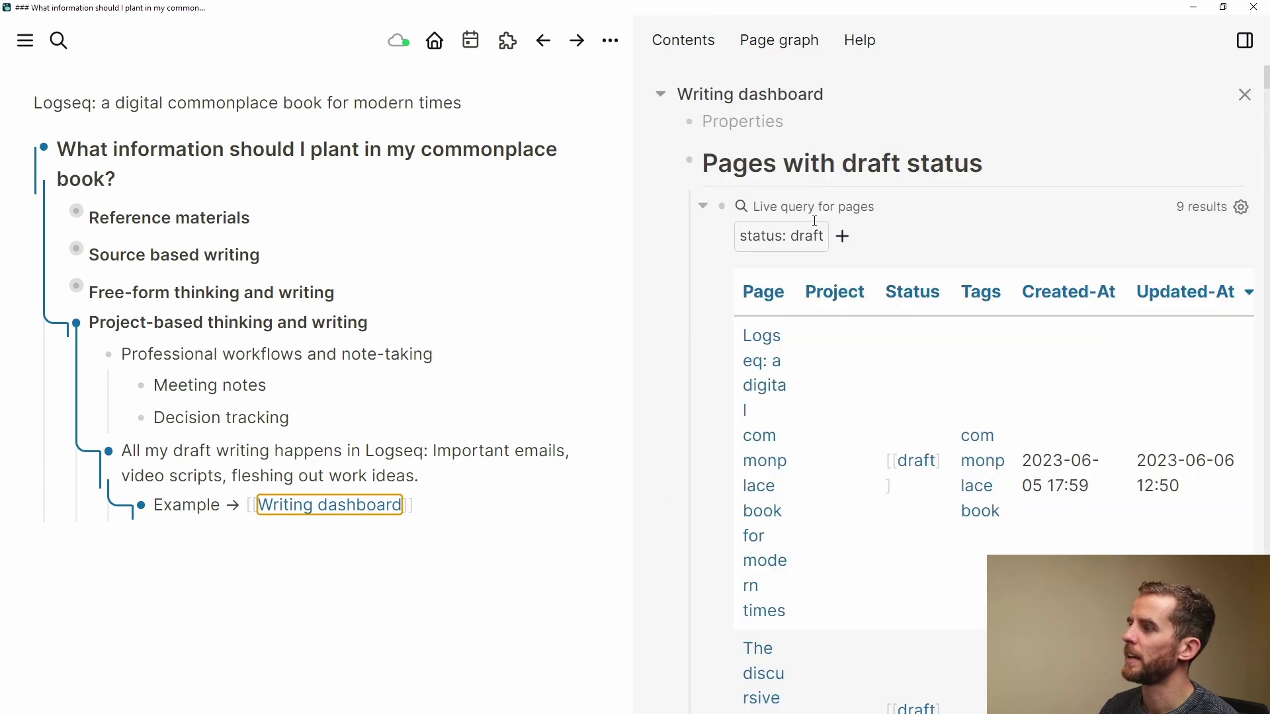
scroll(939, 254, "down", 1)
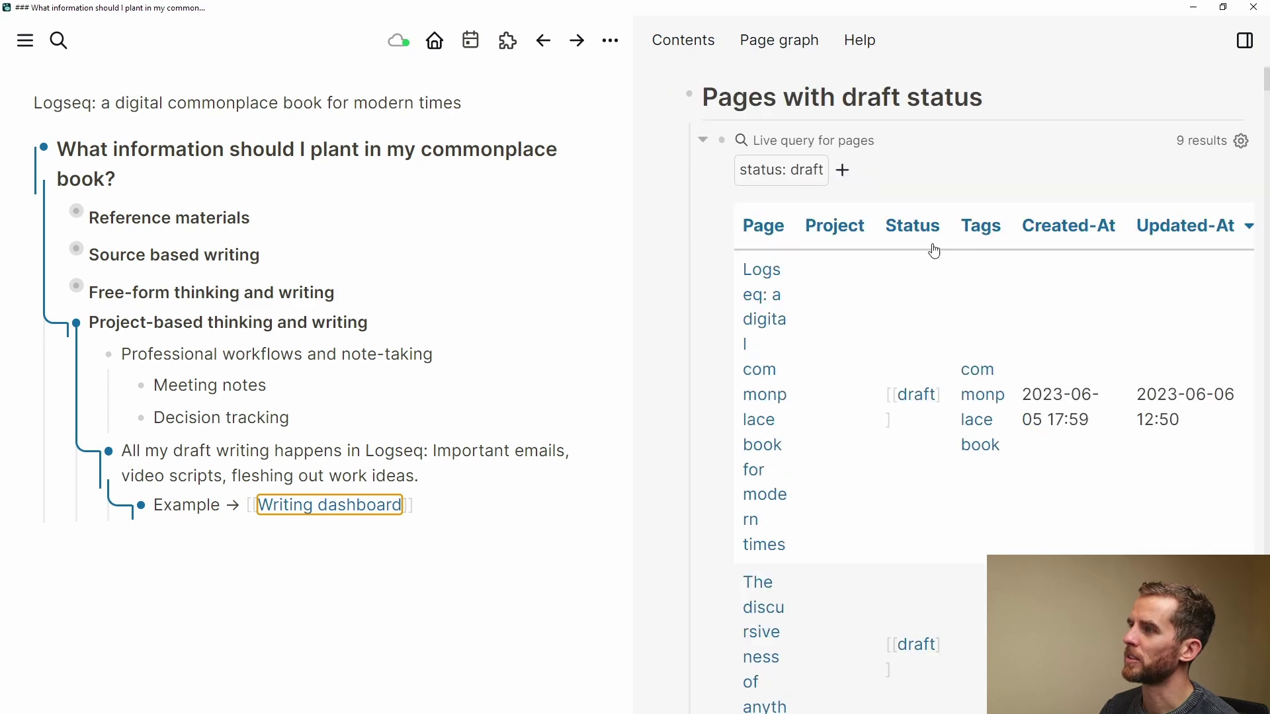
scroll(753, 251, "down", 4)
scroll(760, 264, "up", 5)
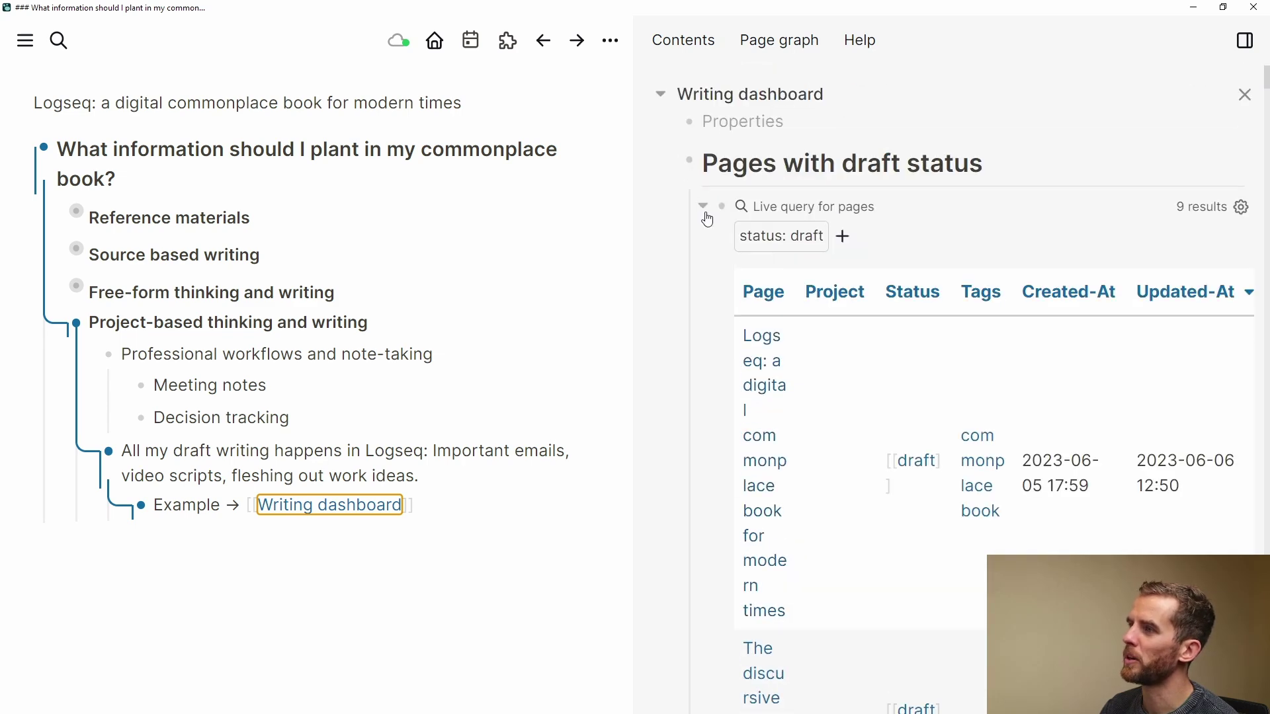
left_click(704, 210)
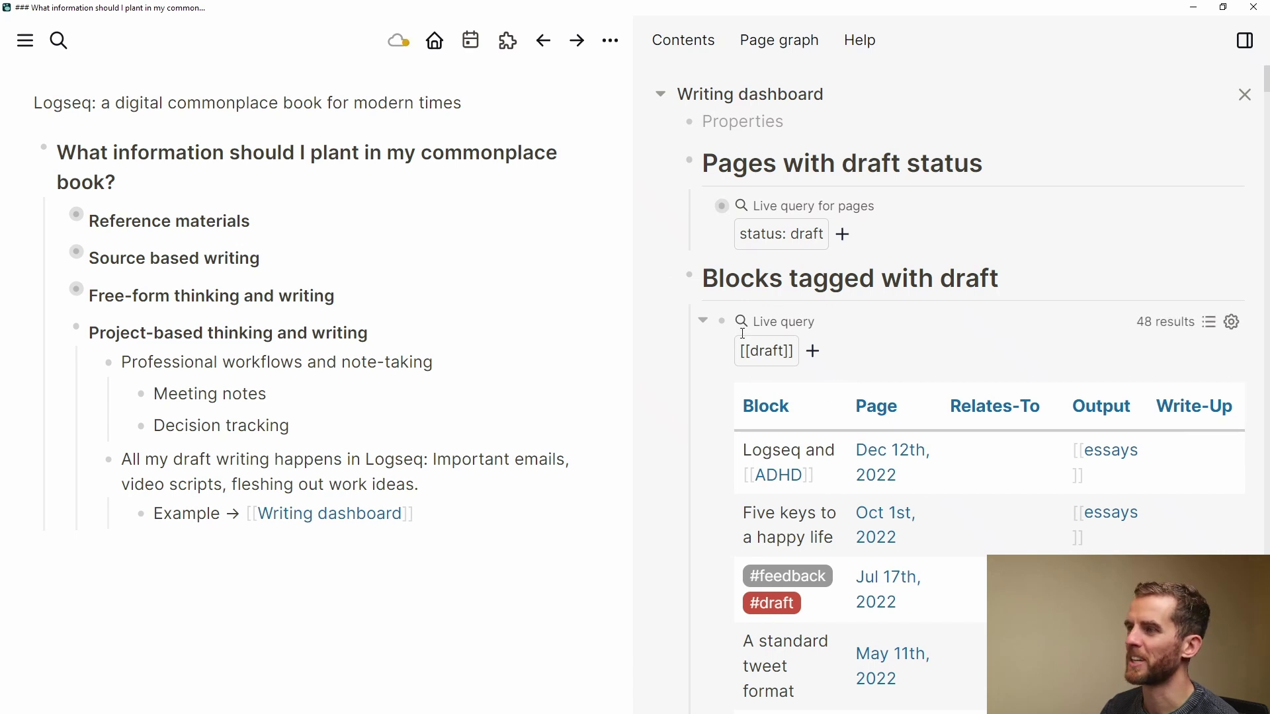
left_click(703, 321)
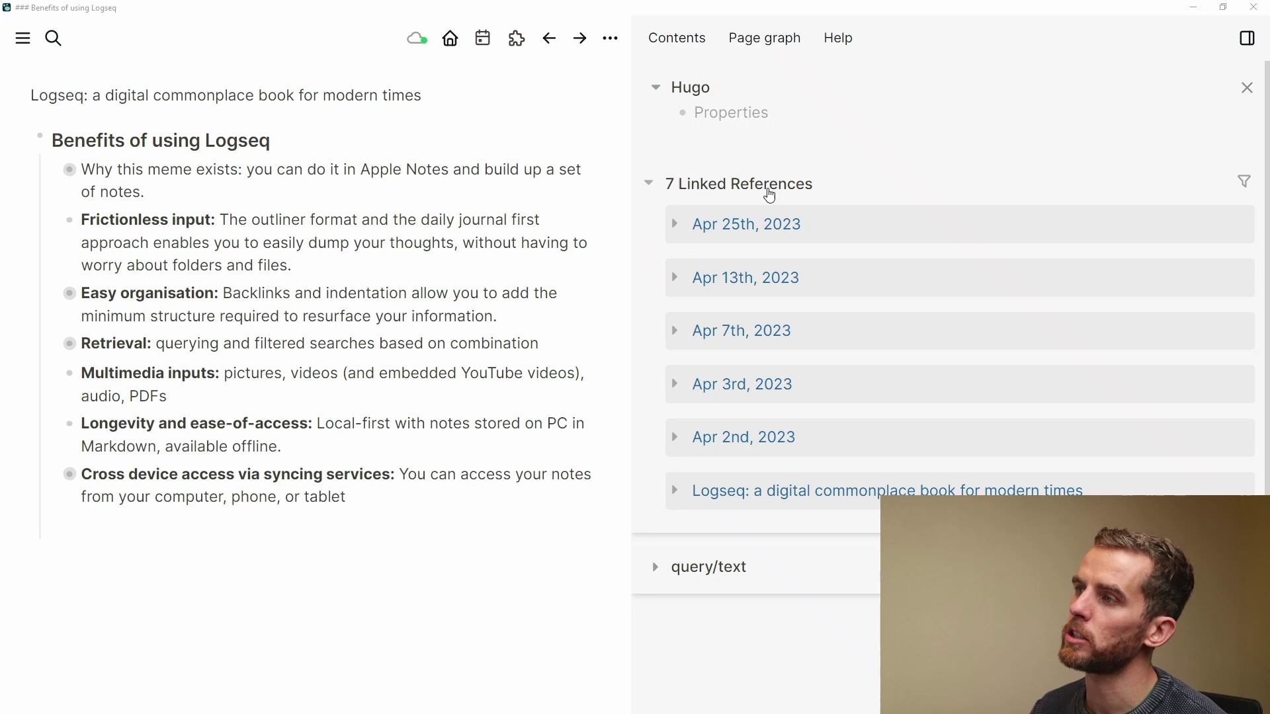
- Expand and review the Hugo page's Apr 25th, 2023 linked reference, and collapse its two Hugo blocks
left_click(787, 236)
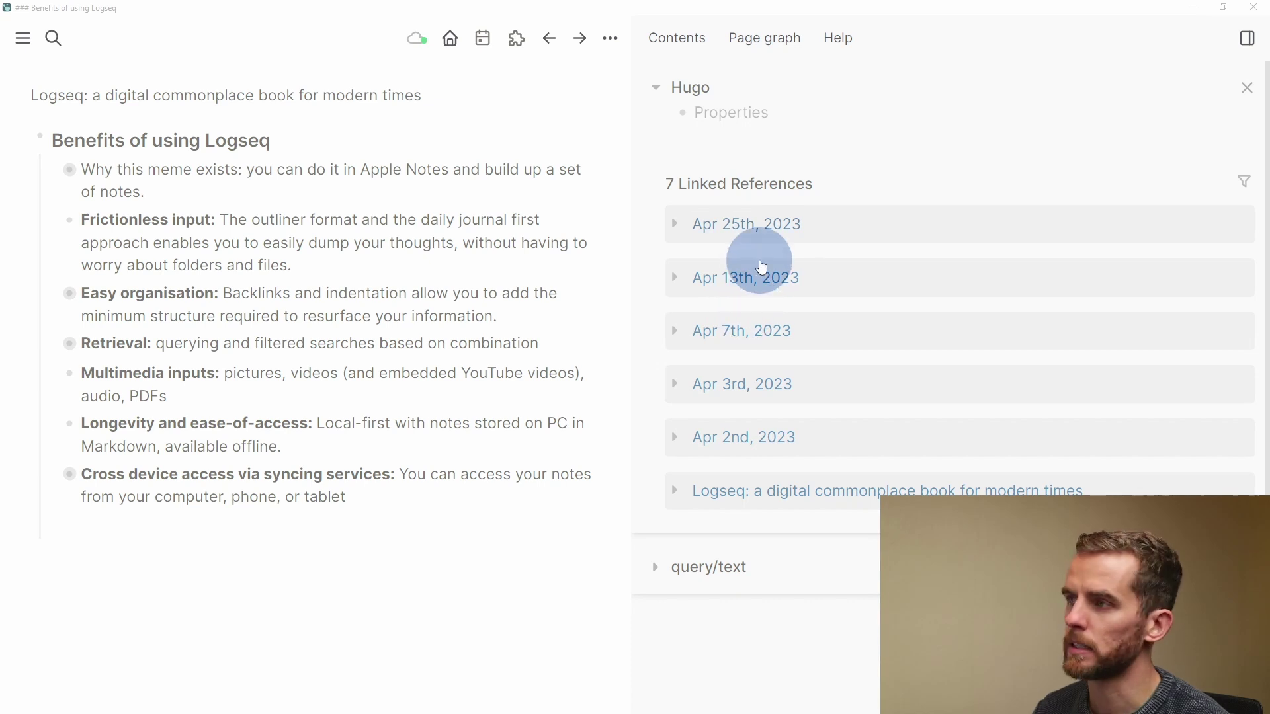
left_click(676, 228)
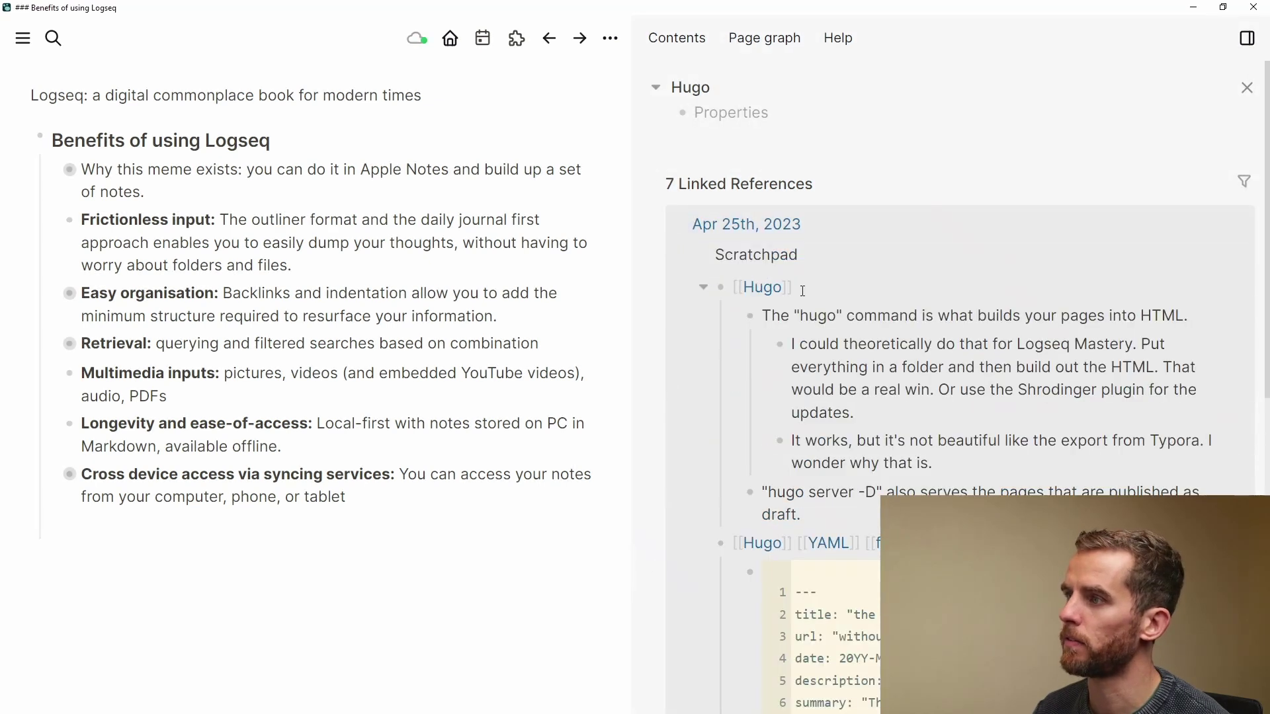
scroll(804, 297, "down", 2)
scroll(813, 297, "down", 1)
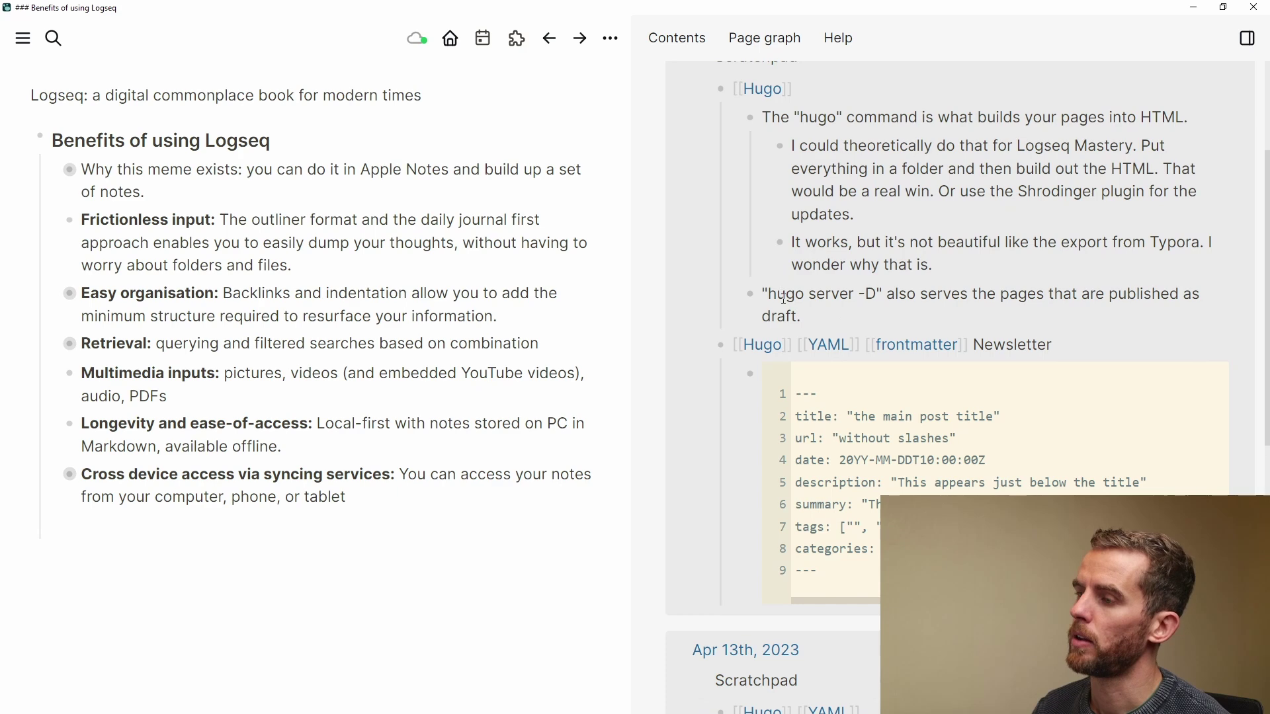
scroll(782, 299, "up", 1)
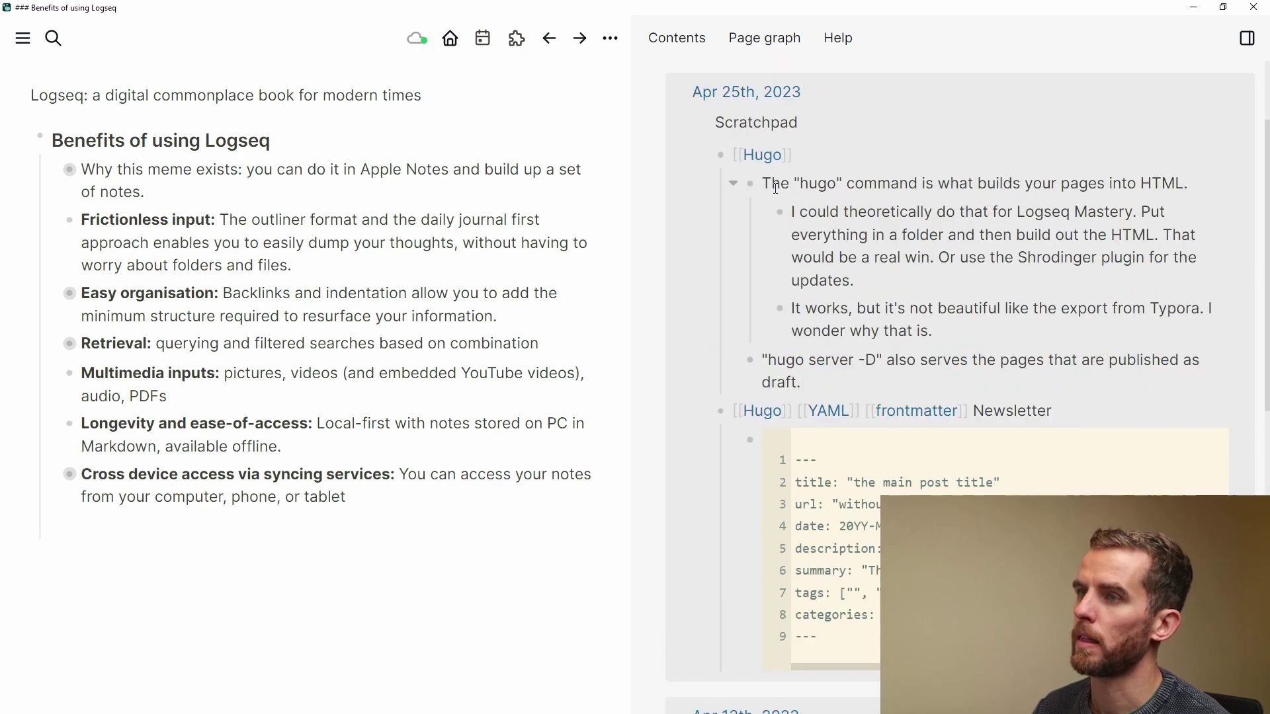
scroll(776, 188, "down", 1)
scroll(763, 196, "up", 2)
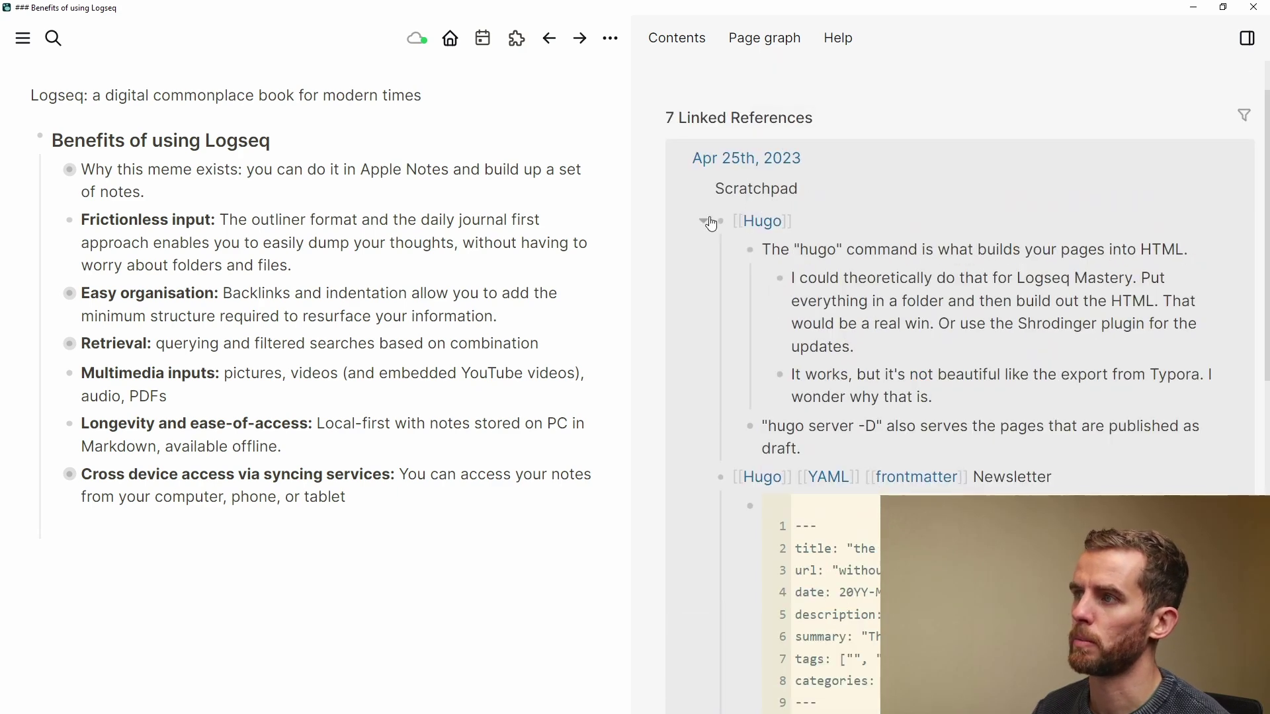
left_click(703, 220)
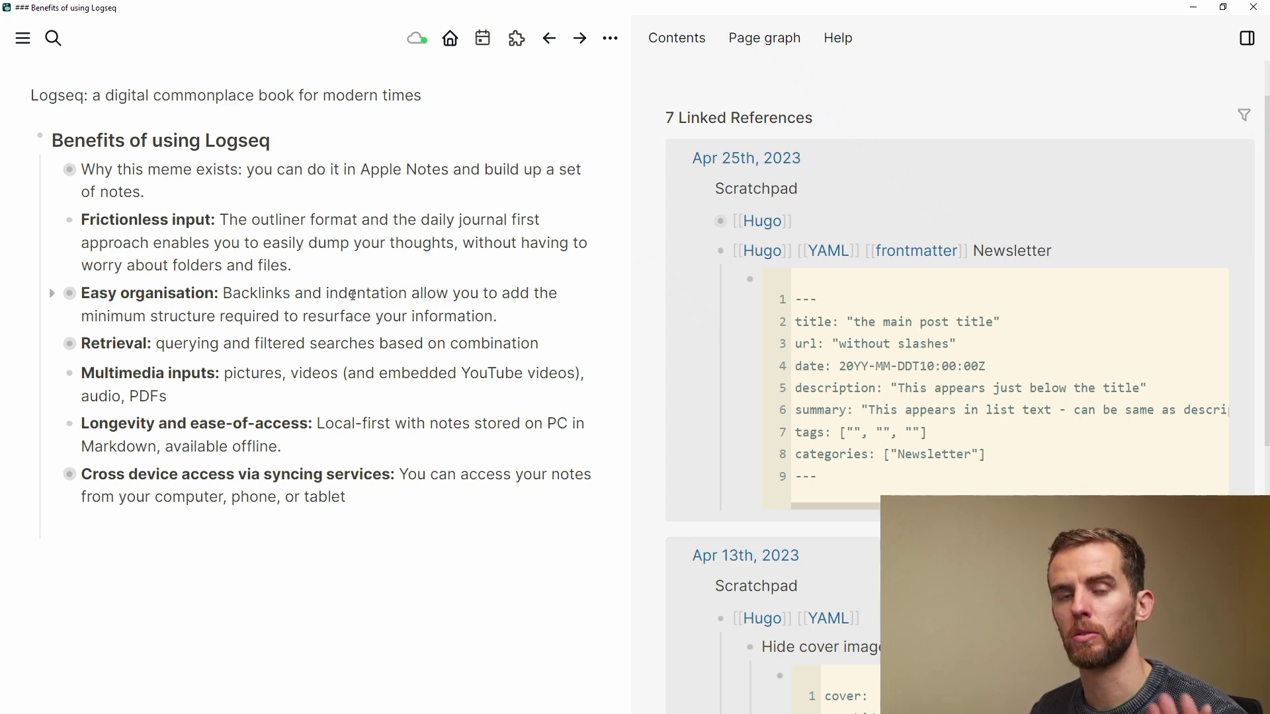
left_click(706, 252)
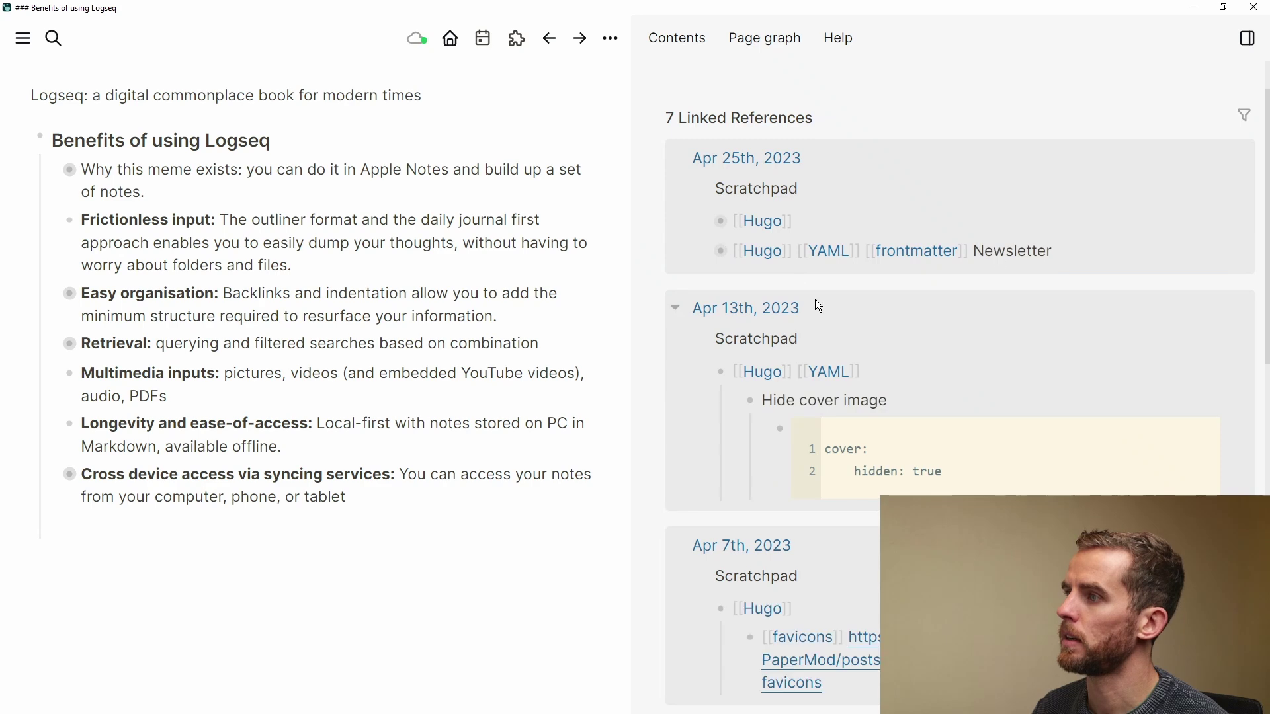
- Filter the Hugo page's linked references to include YAML, and check the Apr 13th, 2023 block by collapsing and re-expanding it
left_click(1244, 115)
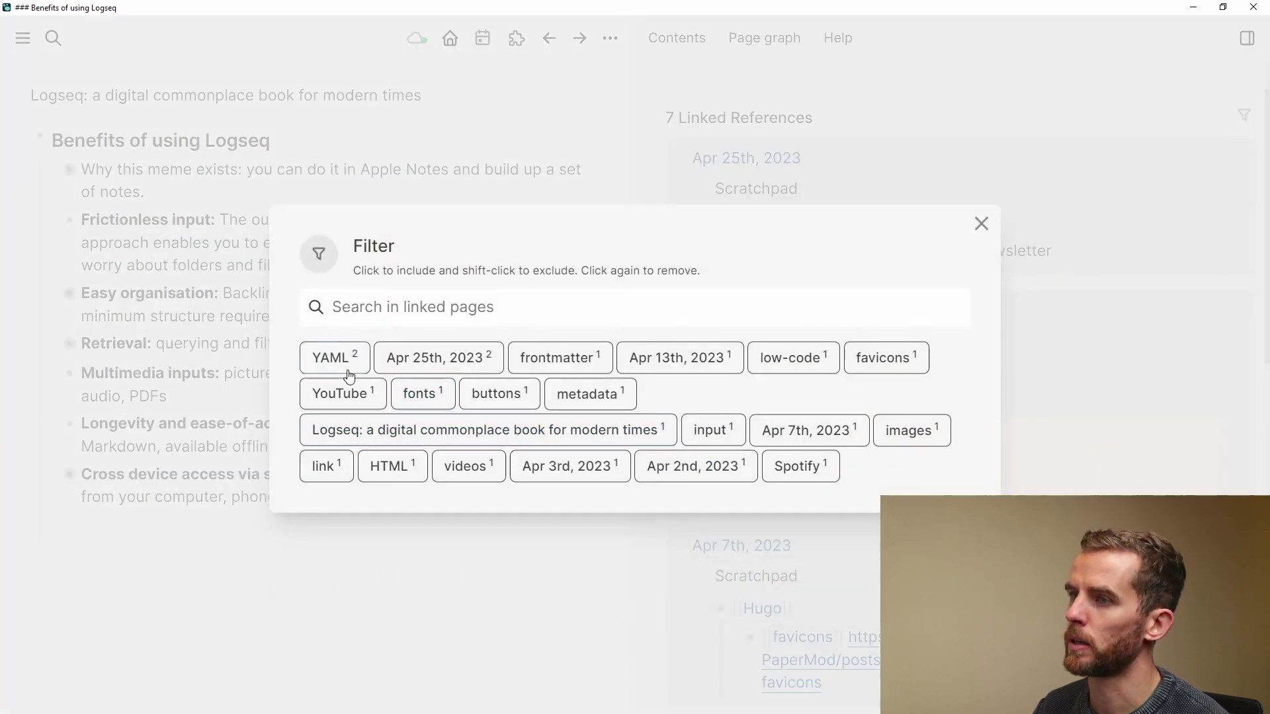
left_click(349, 367)
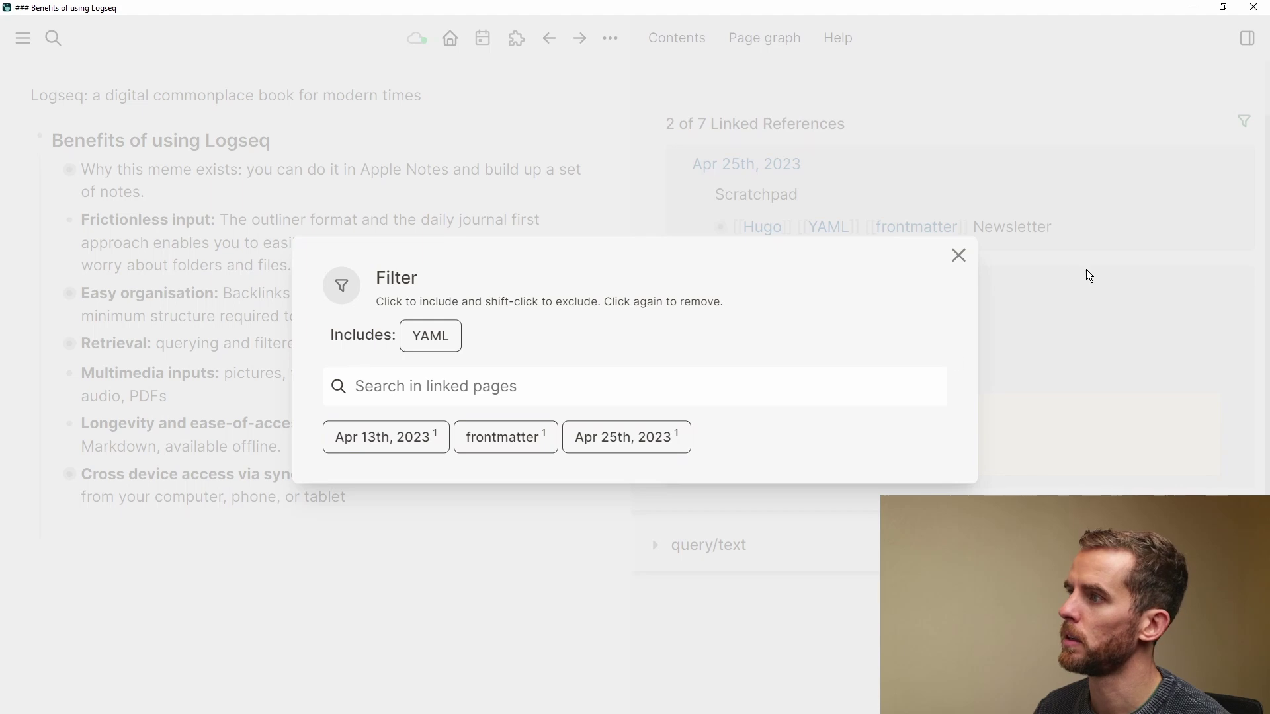
left_click(960, 256)
left_click(762, 227, "shift")
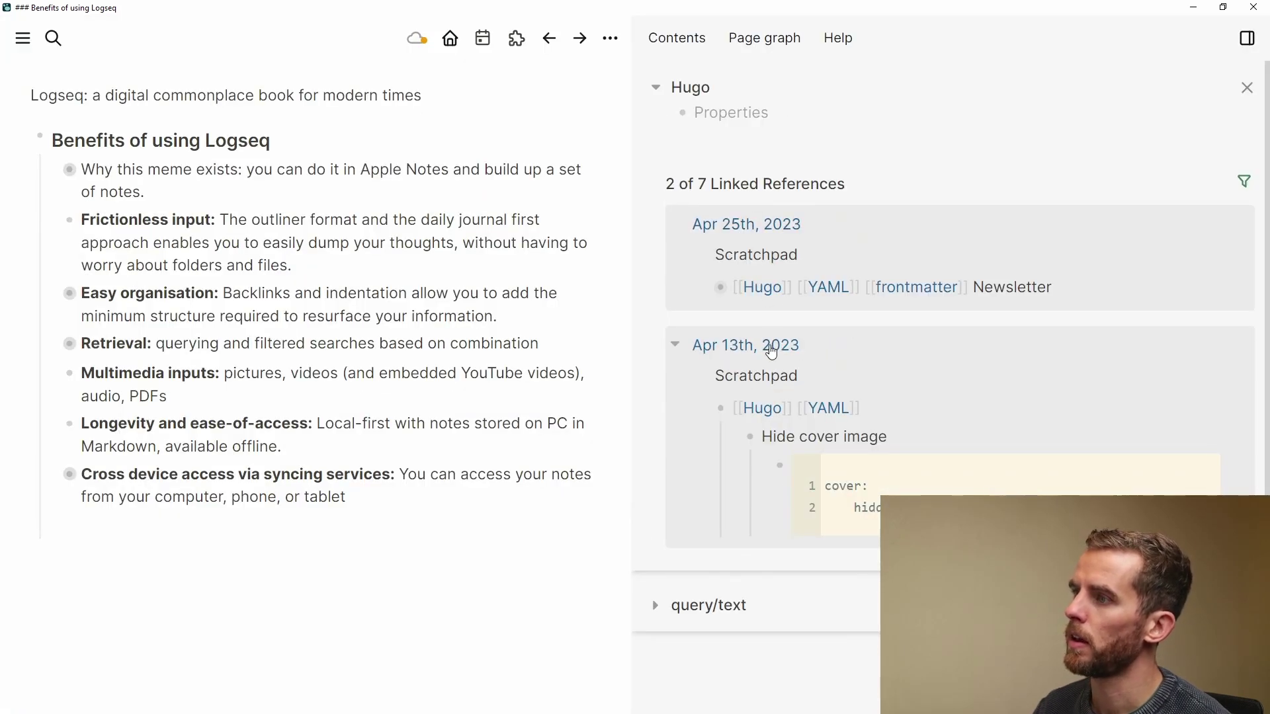
left_click(705, 414)
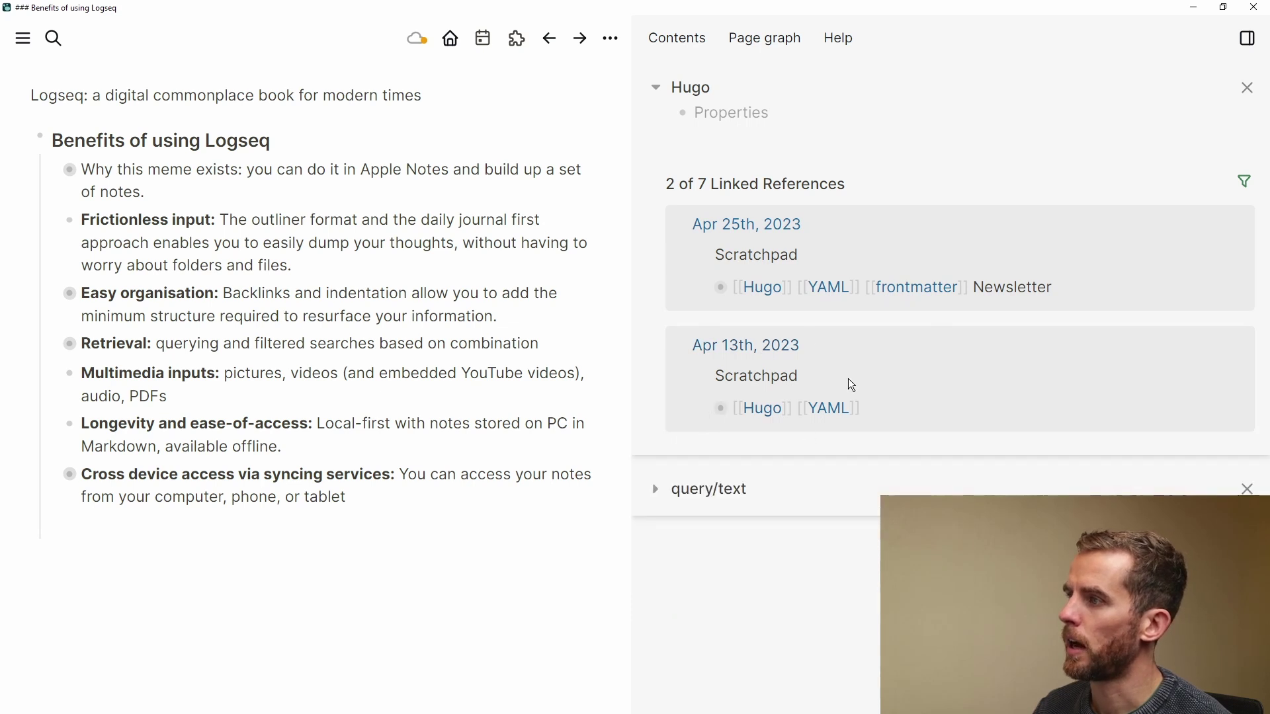
left_click(702, 410)
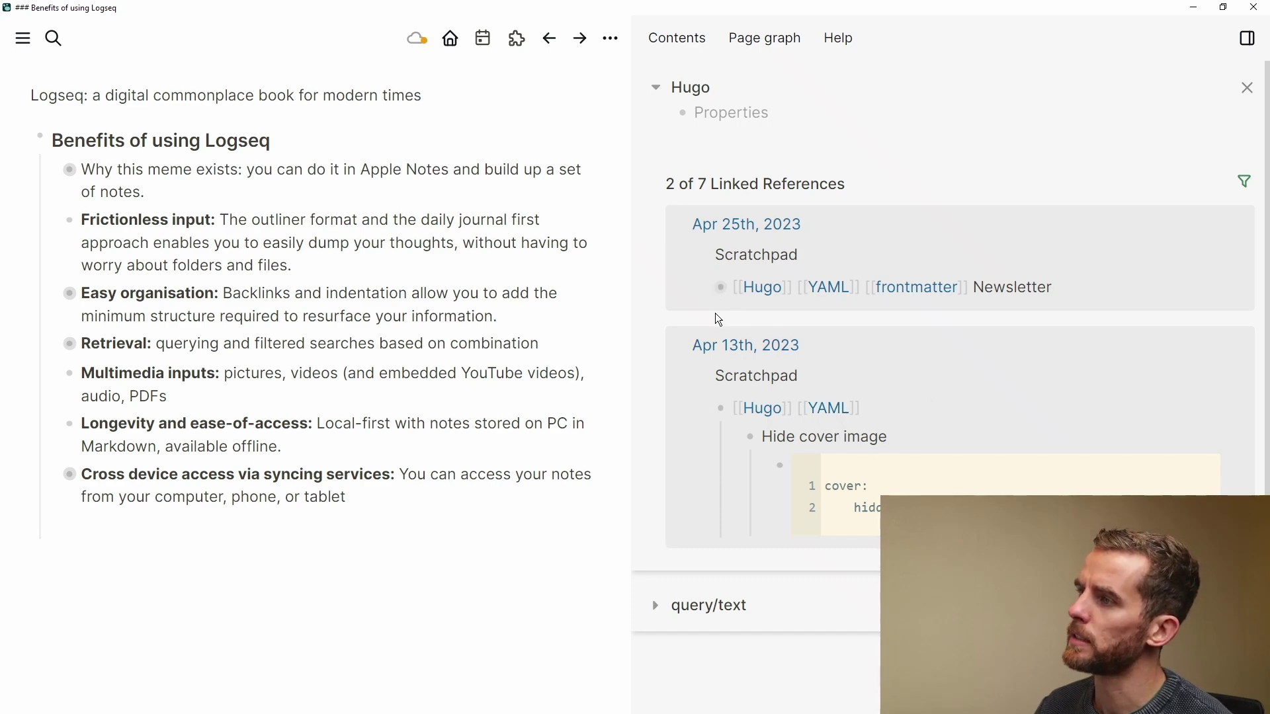
- Clear the YAML filter from the Hugo page's linked references
left_click(1243, 183)
left_click(431, 336)
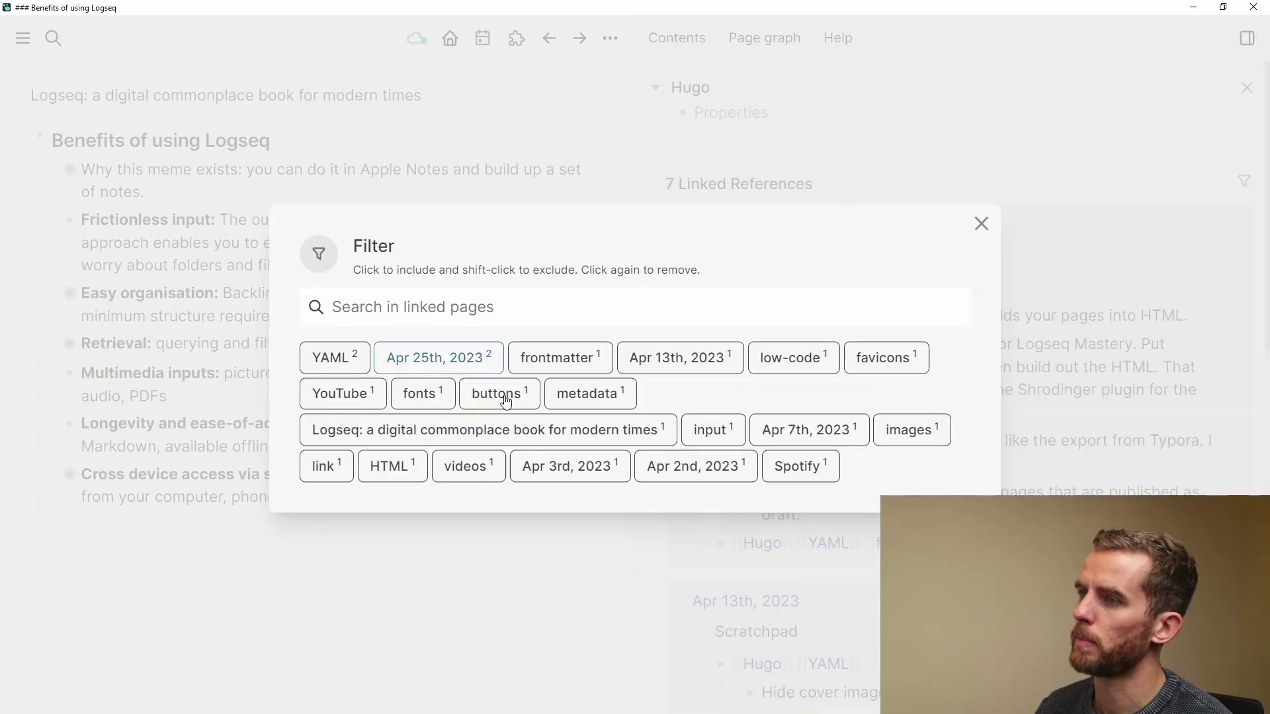
left_click(917, 433)
left_click(958, 256)
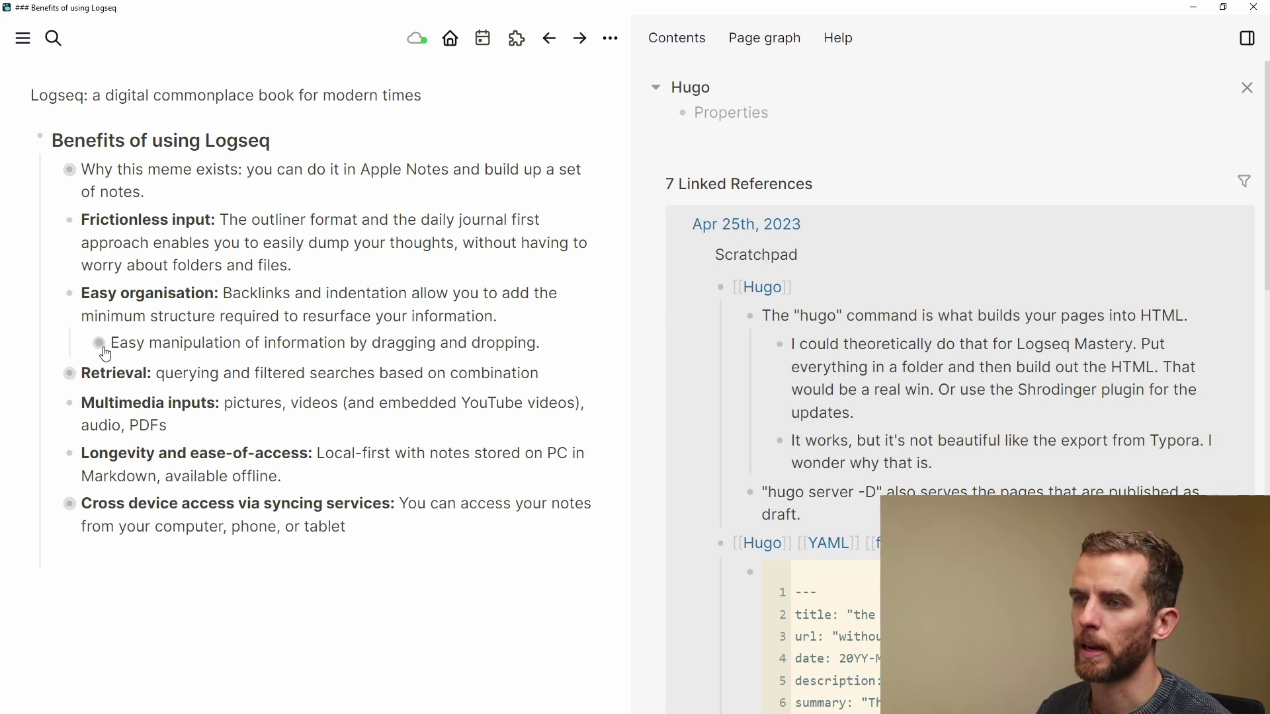
- Move the "Easy manipulation of information" bullet into the first Hugo block of the Apr 25th, 2023 reference, above the "hugo server -D" bullet
left_click_drag(106, 354, 752, 315)
left_click(782, 491)
key("alt+shift+Up")
key("alt+shift+Down")
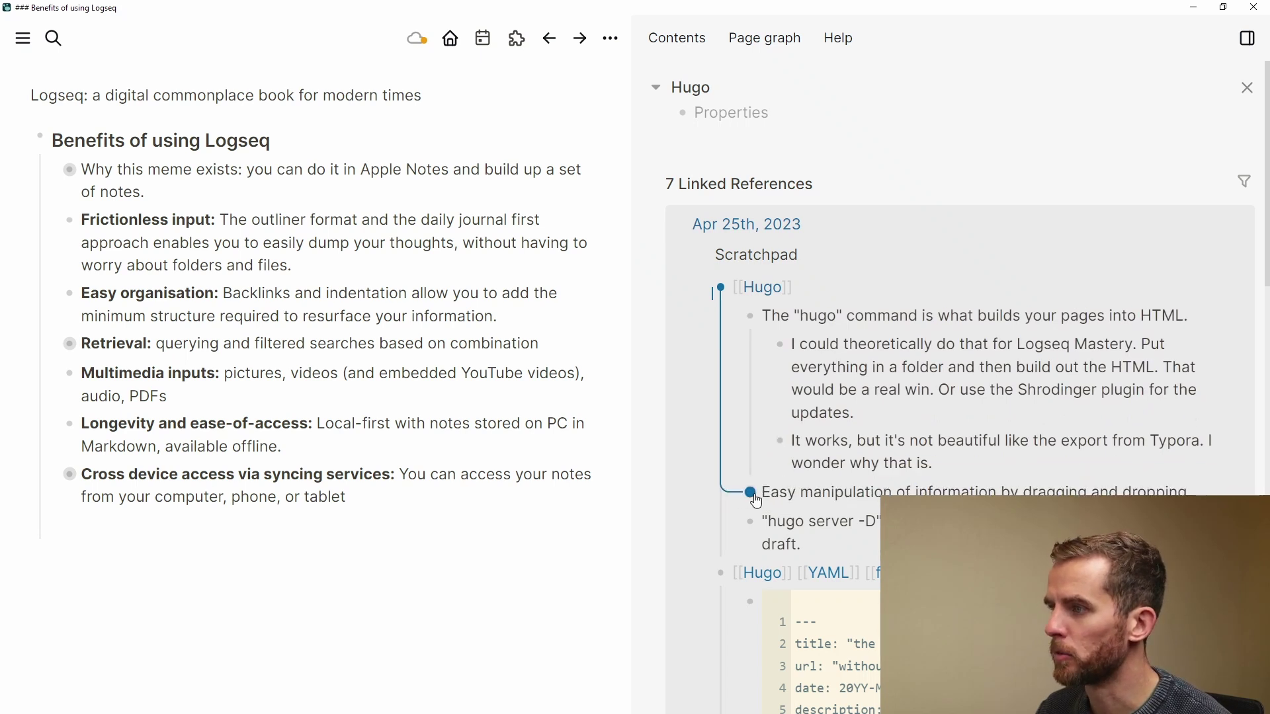
key("Escape")
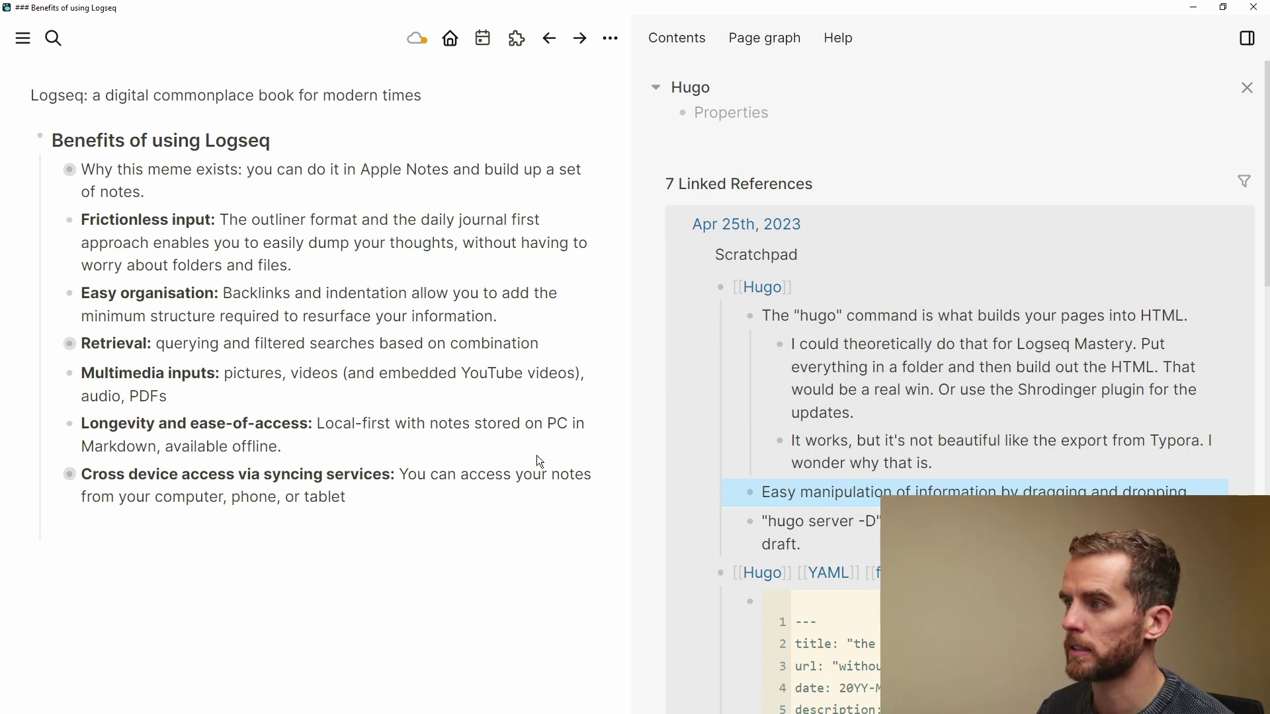
- Cut the "Easy manipulation of information" bullet, paste it back as a child of Easy organisation, and collapse that section
key("ctrl+x")
left_click(531, 309)
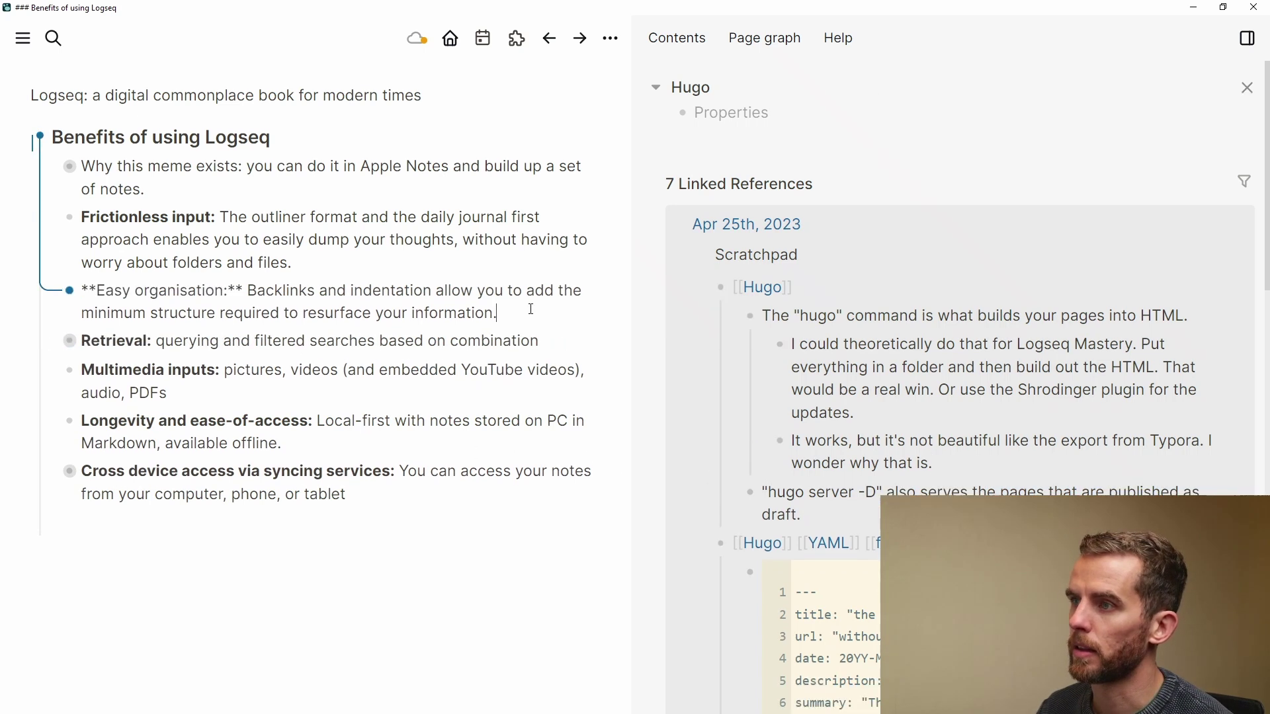
key("Return")
key("Tab")
key("ctrl+v")
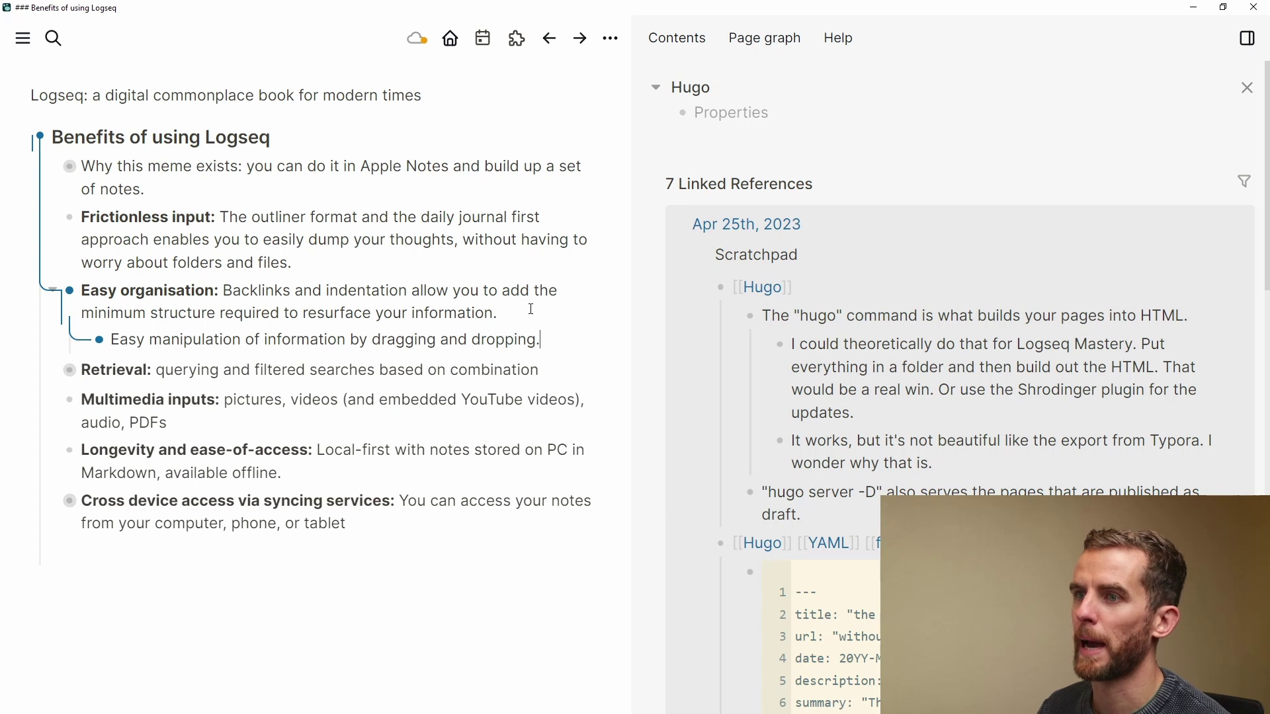
key("Escape")
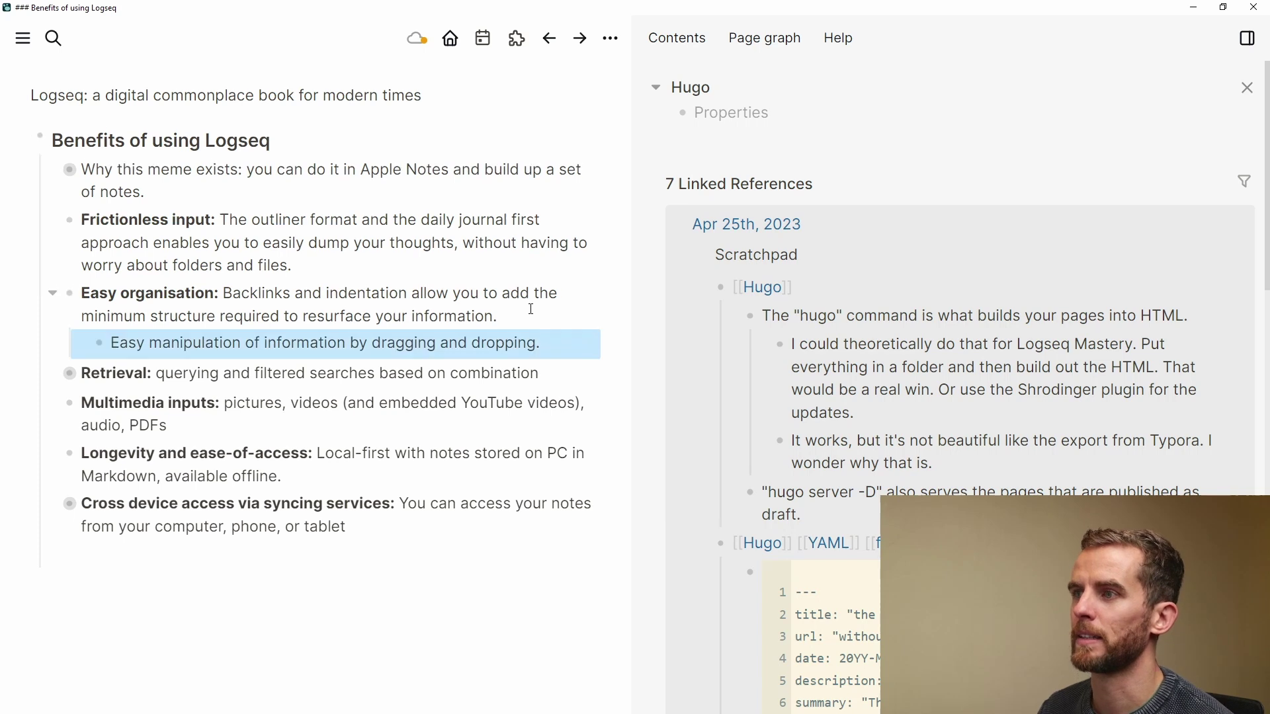
left_click(52, 293)
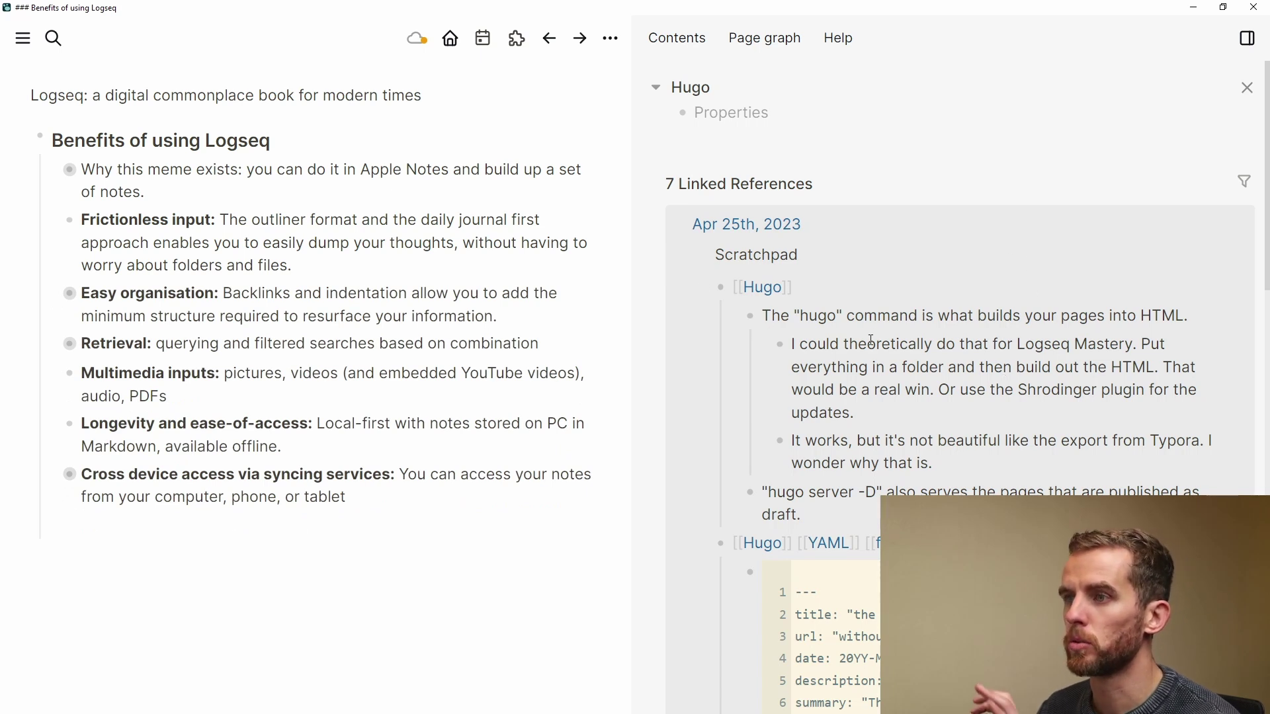
- Collapse the Hugo page, expand query/text, and review its live query results for twitter thread and non-linear
left_click(657, 89)
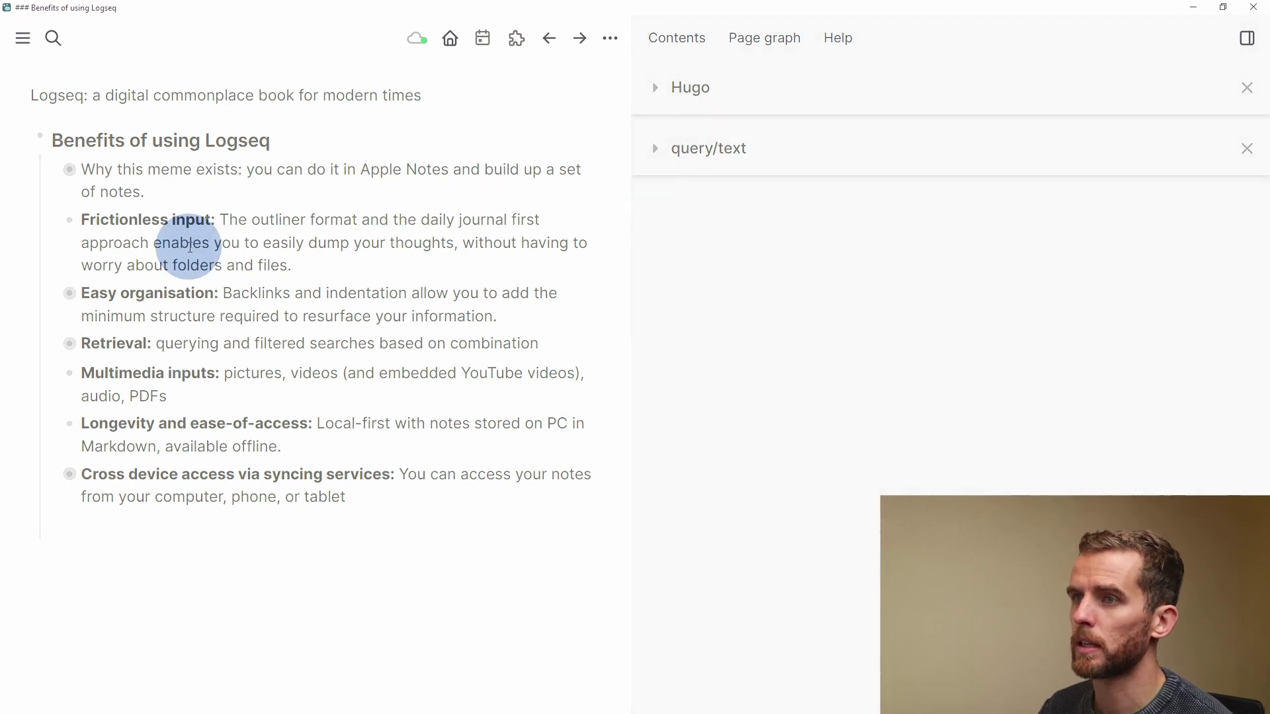
left_click(664, 159)
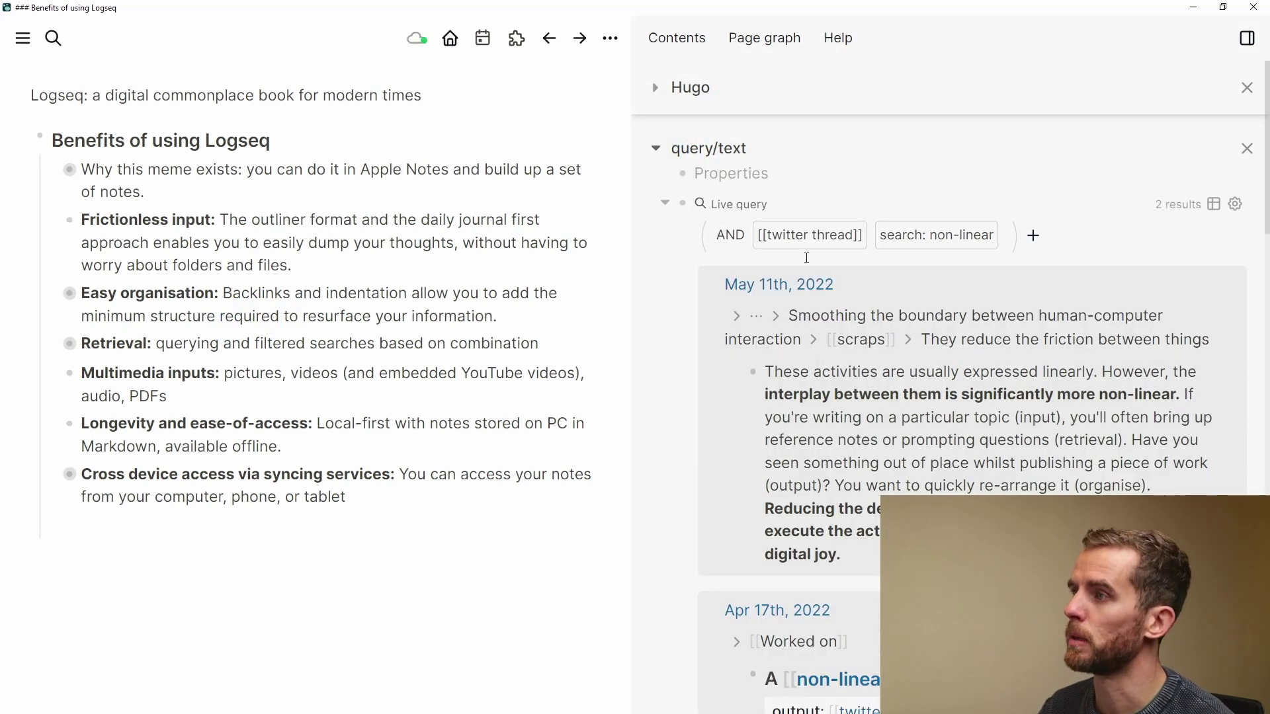
scroll(789, 250, "down", 1)
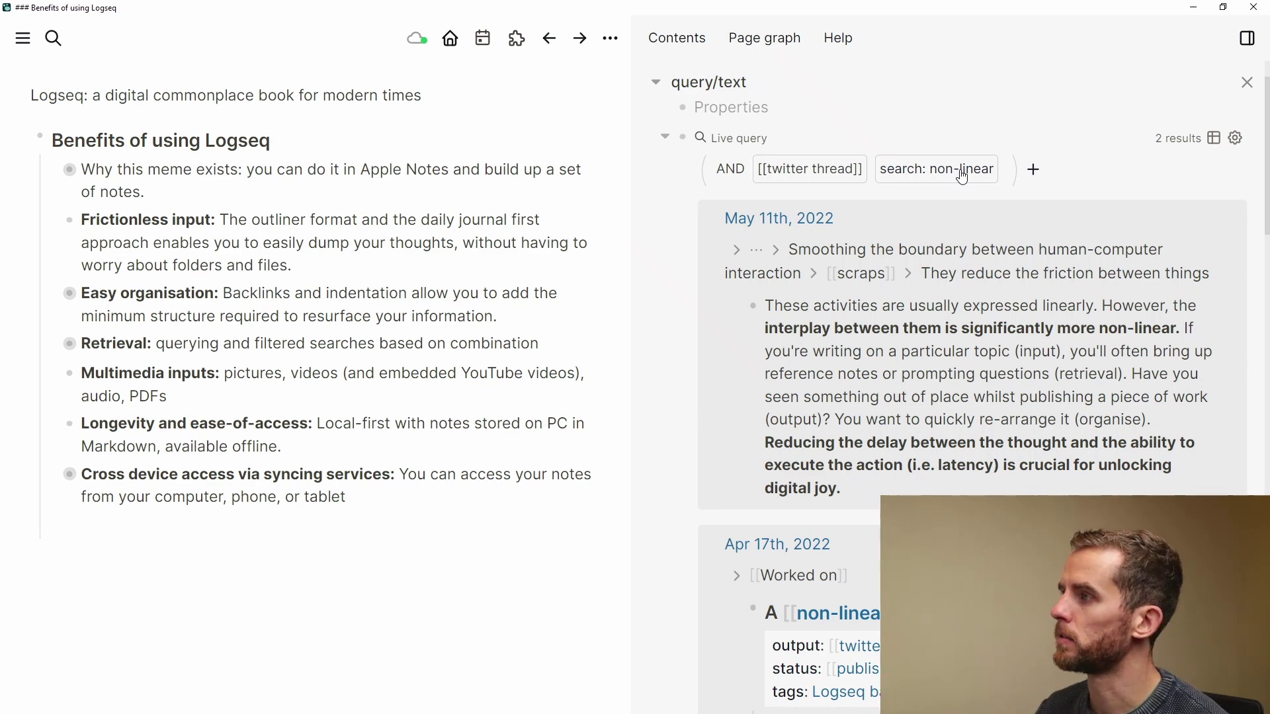
scroll(959, 180, "down", 7)
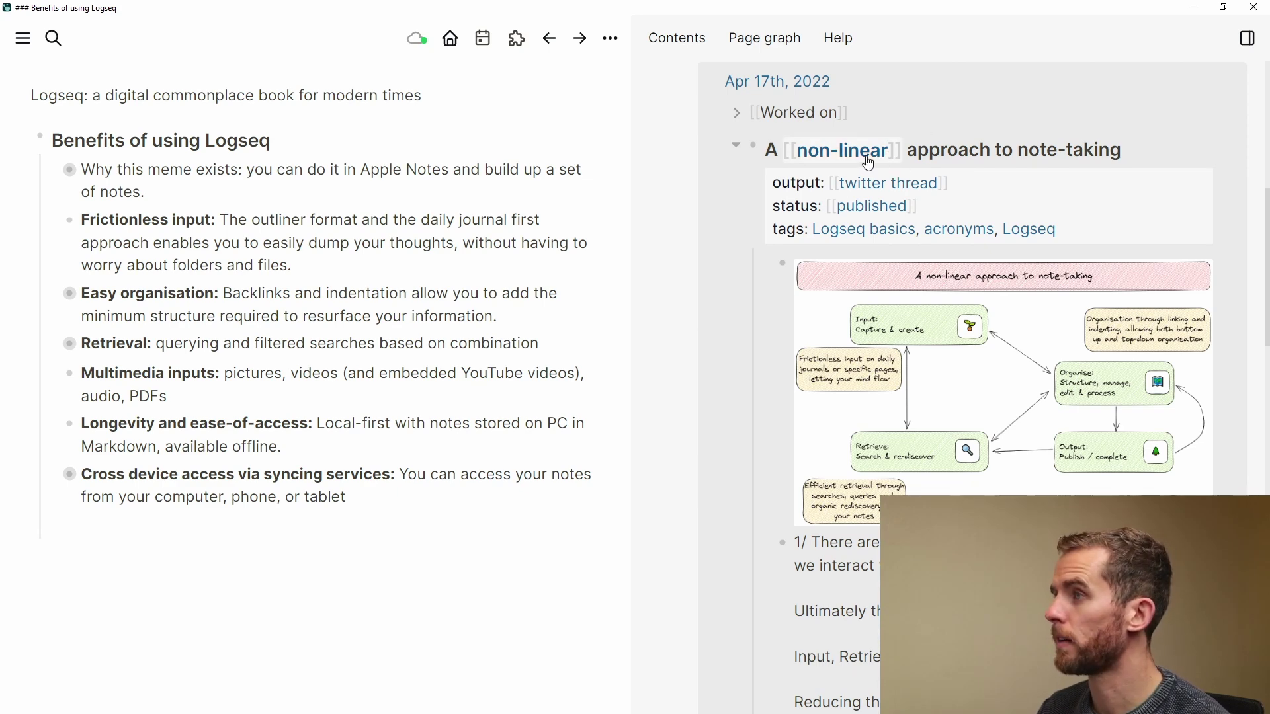
scroll(873, 165, "up", 8)
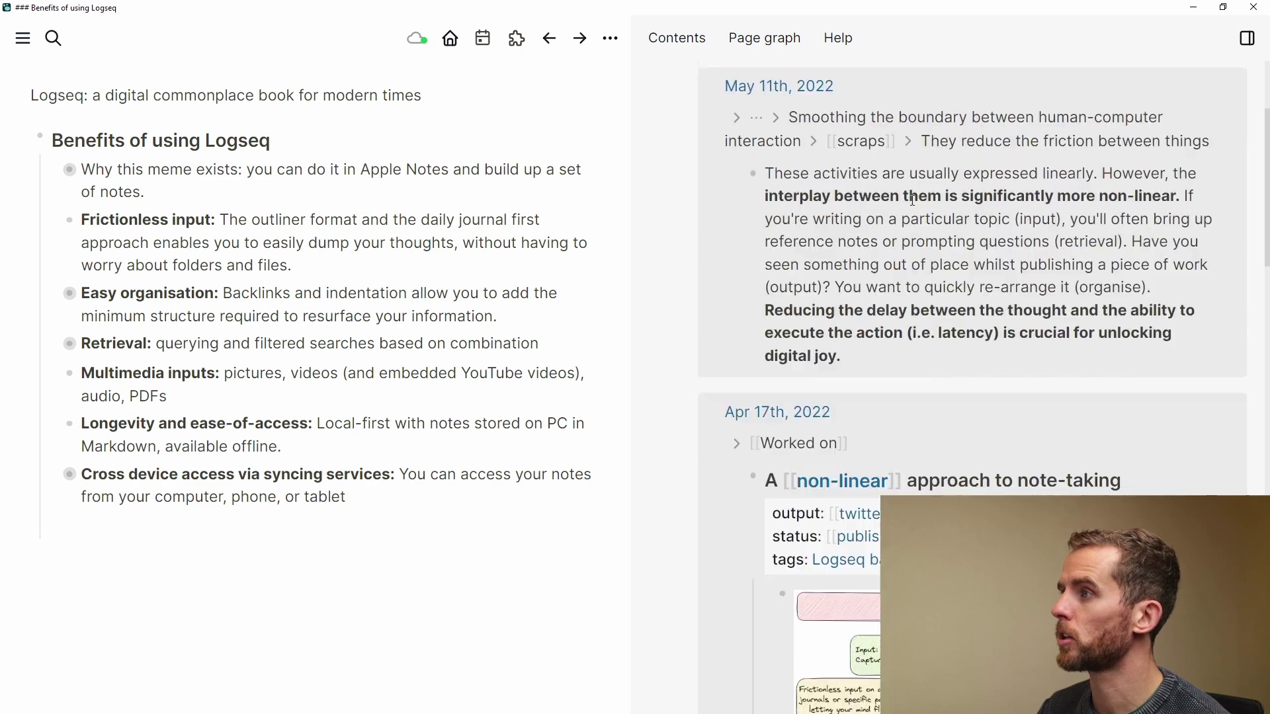
- Inspect the non-linear search filter's options and the query's source, and read through the Apr 17th, 2022 note-taking thread
left_click(960, 239)
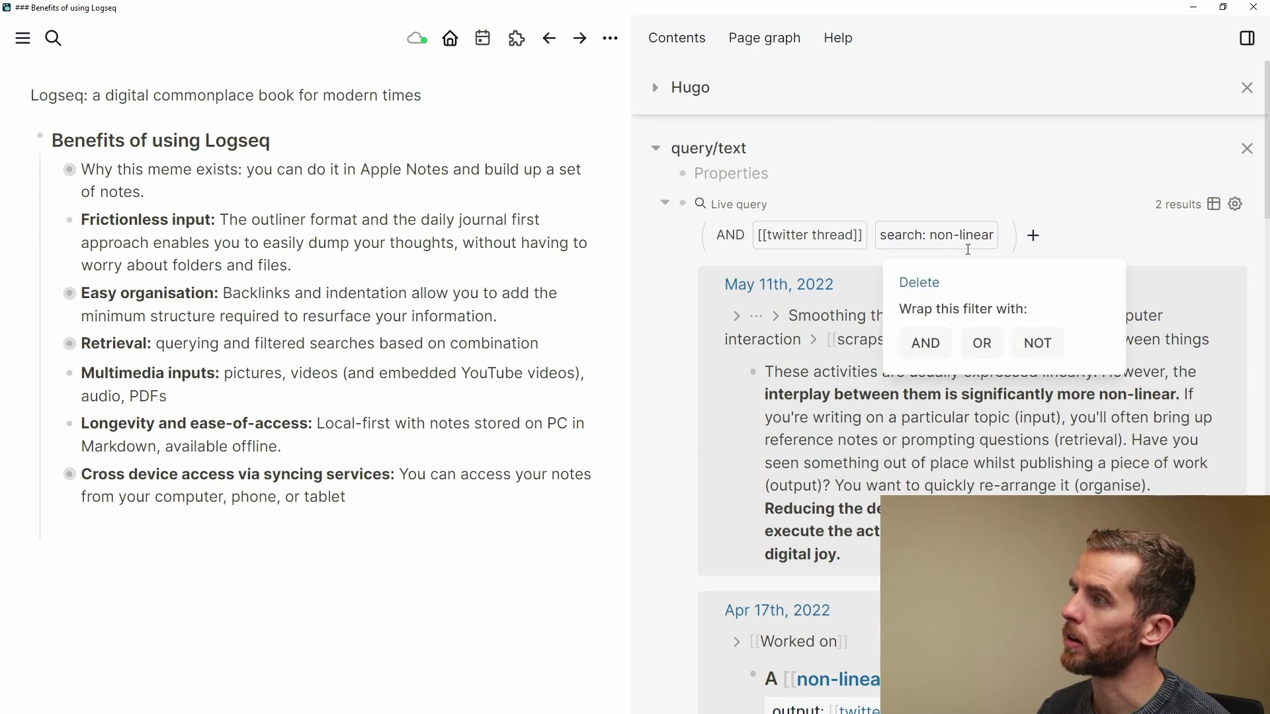
left_click(1079, 217)
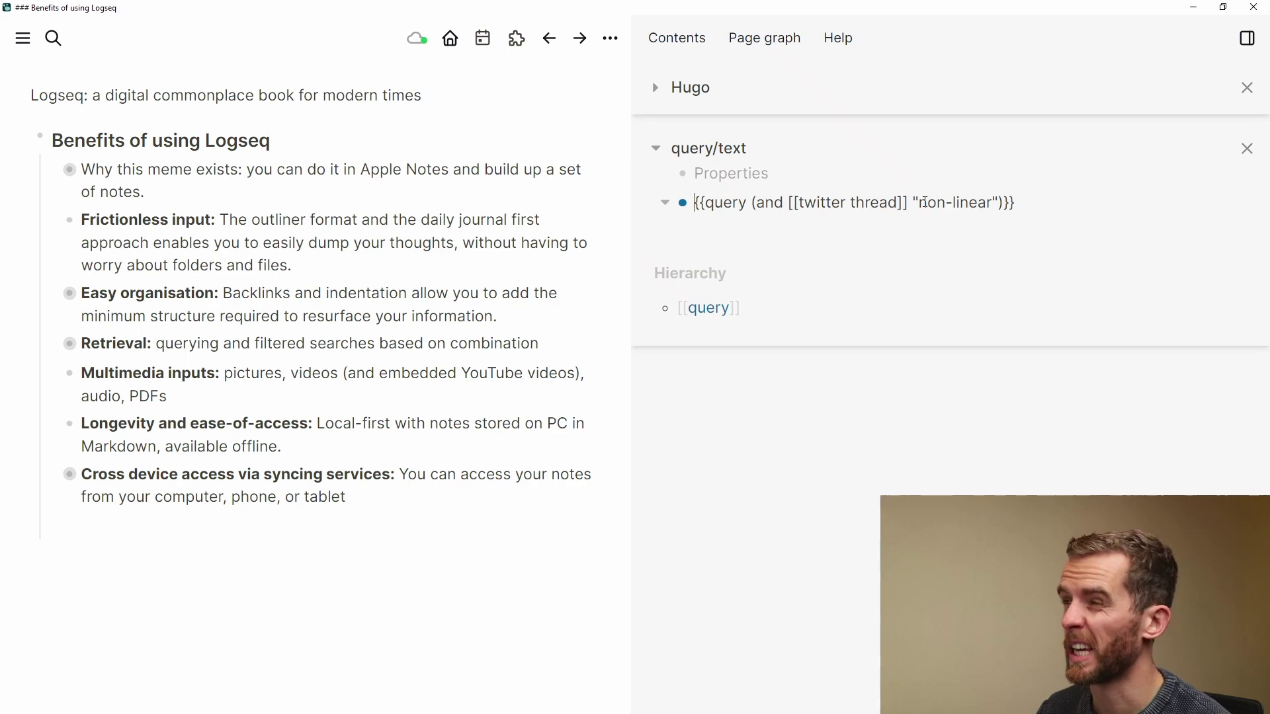
key("Escape")
scroll(936, 319, "down", 5)
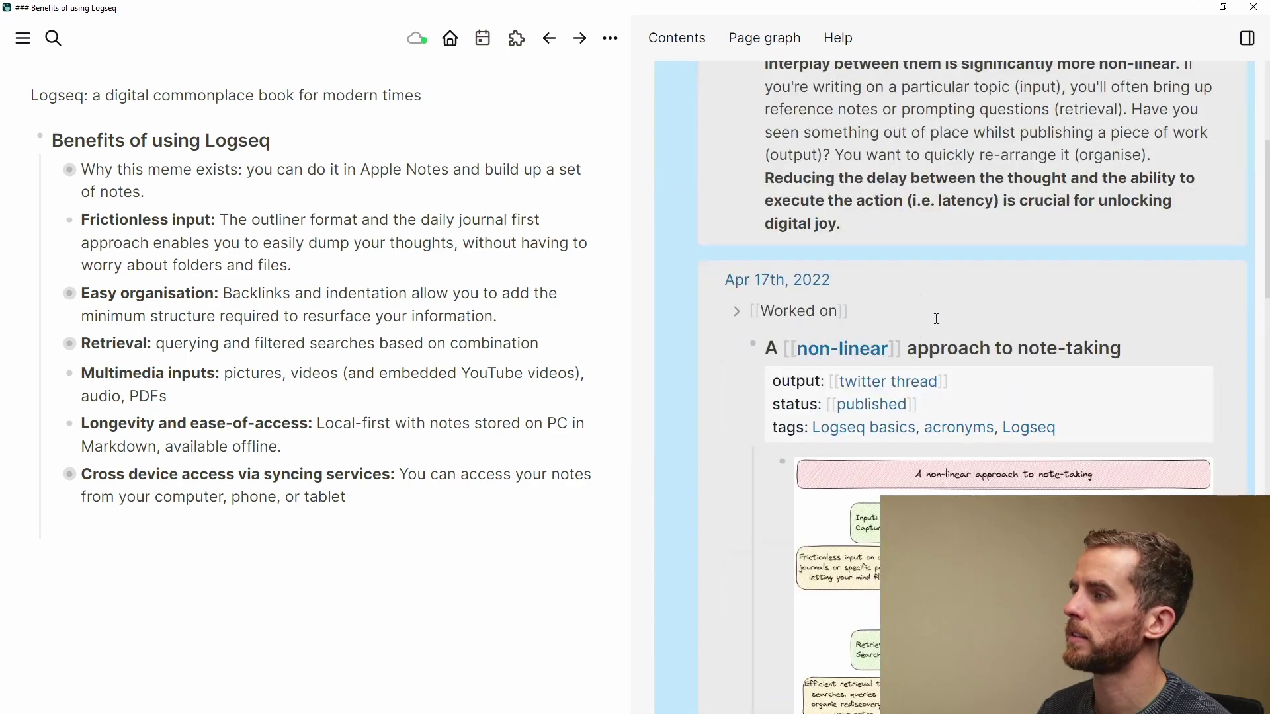
scroll(935, 319, "down", 3)
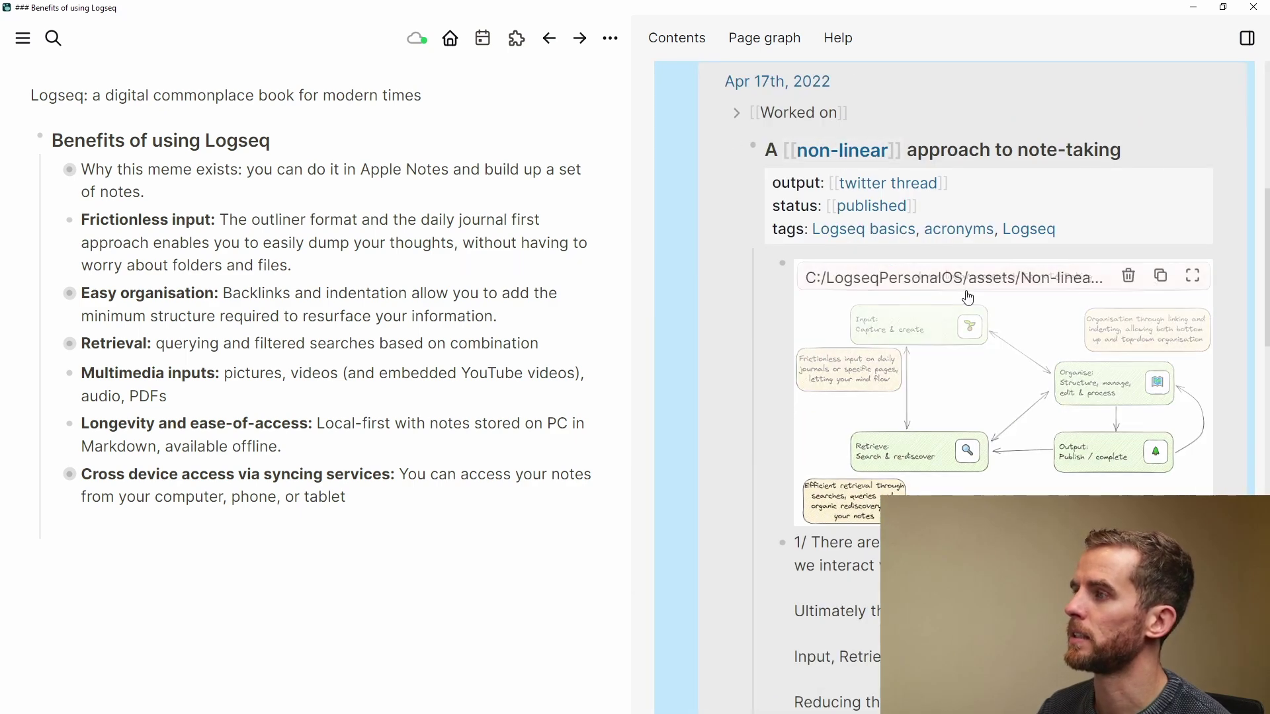
scroll(966, 331, "down", 12)
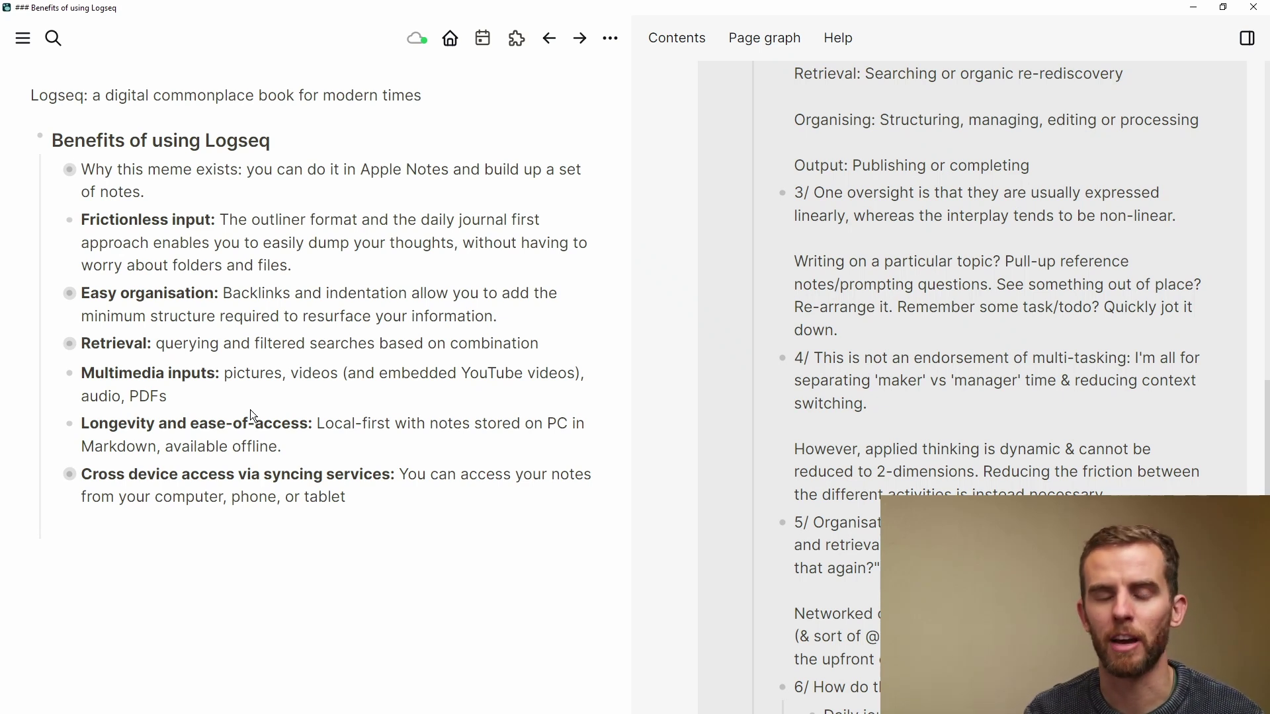
- Expand the Cross device access via syncing services bullet in the benefits list
left_click(52, 473)
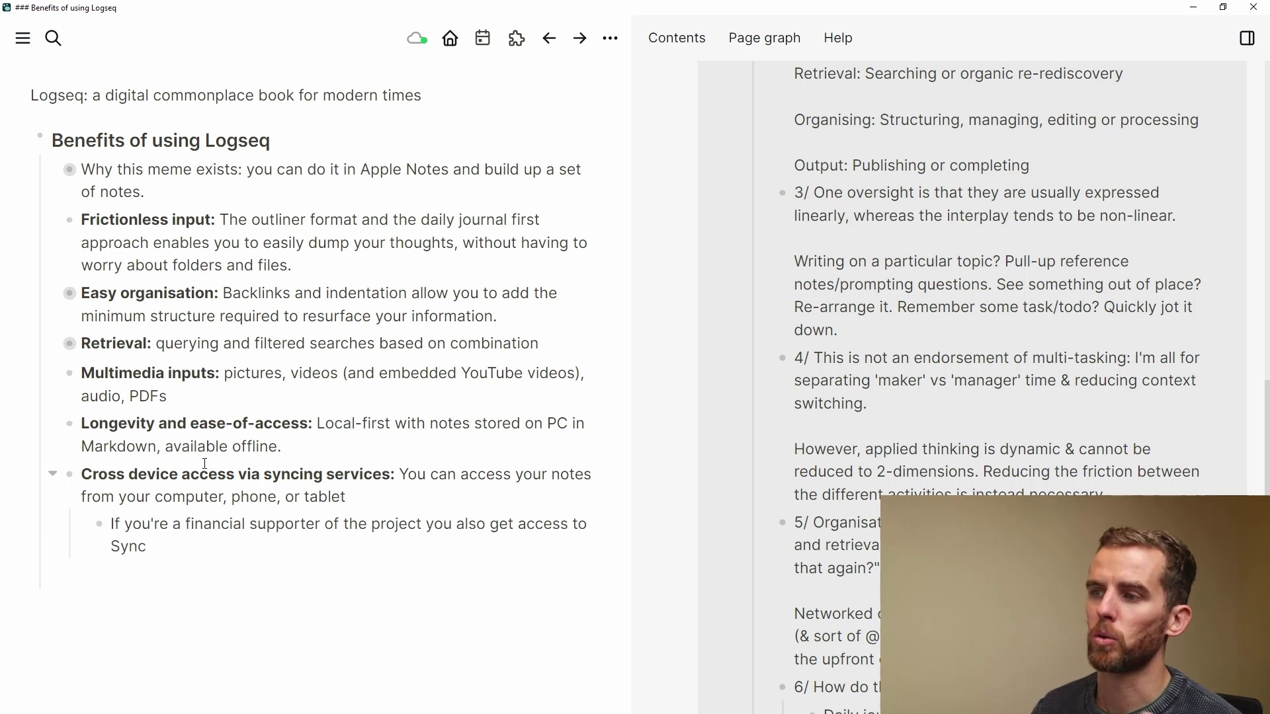